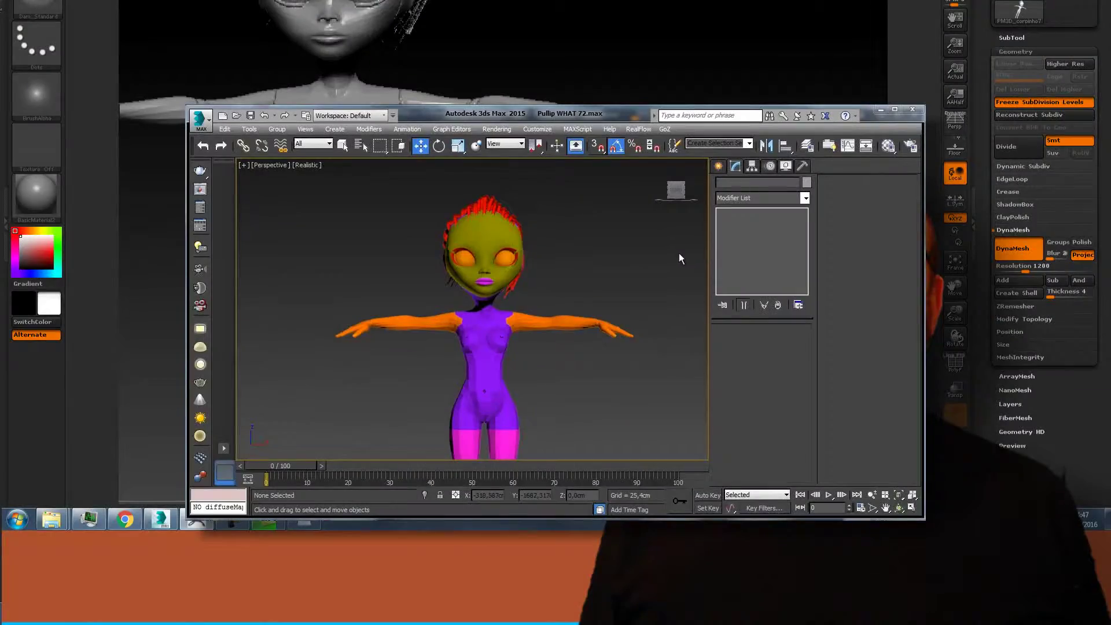
Send the character's body mesh from 3ds Max via GoZ and place it on the ZBrush canvas
mouse_move(676, 191)
left_mouse_down()
mouse_move(261, 200)
mouse_move(501, 193)
left_mouse_up()
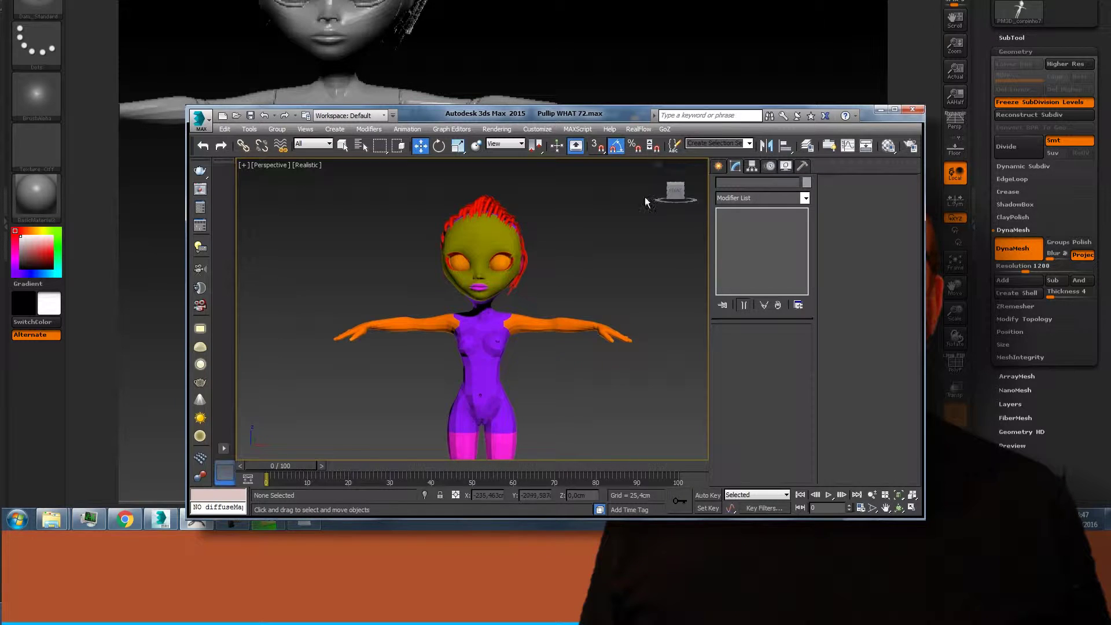
left_click(491, 216)
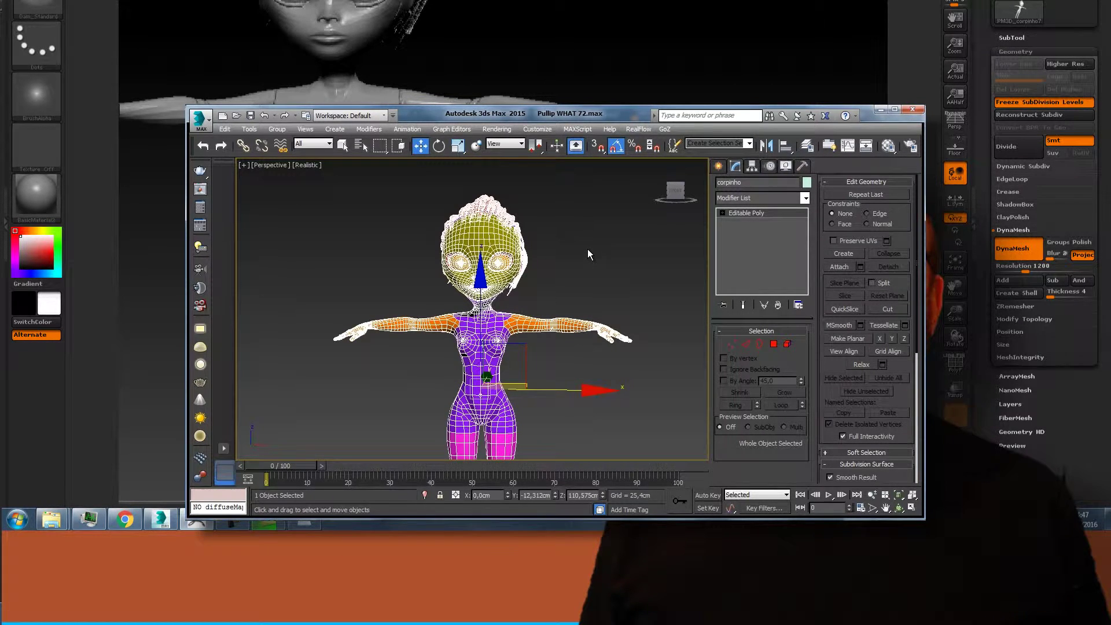
left_click(664, 129)
left_click(695, 144)
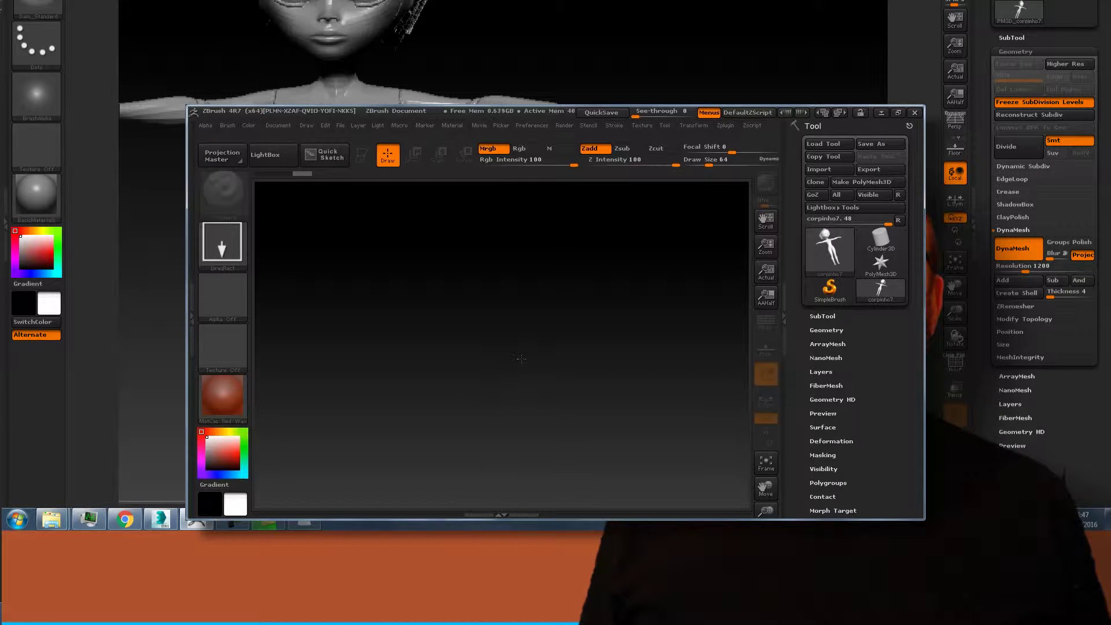
left_click_drag(521, 272, 520, 363)
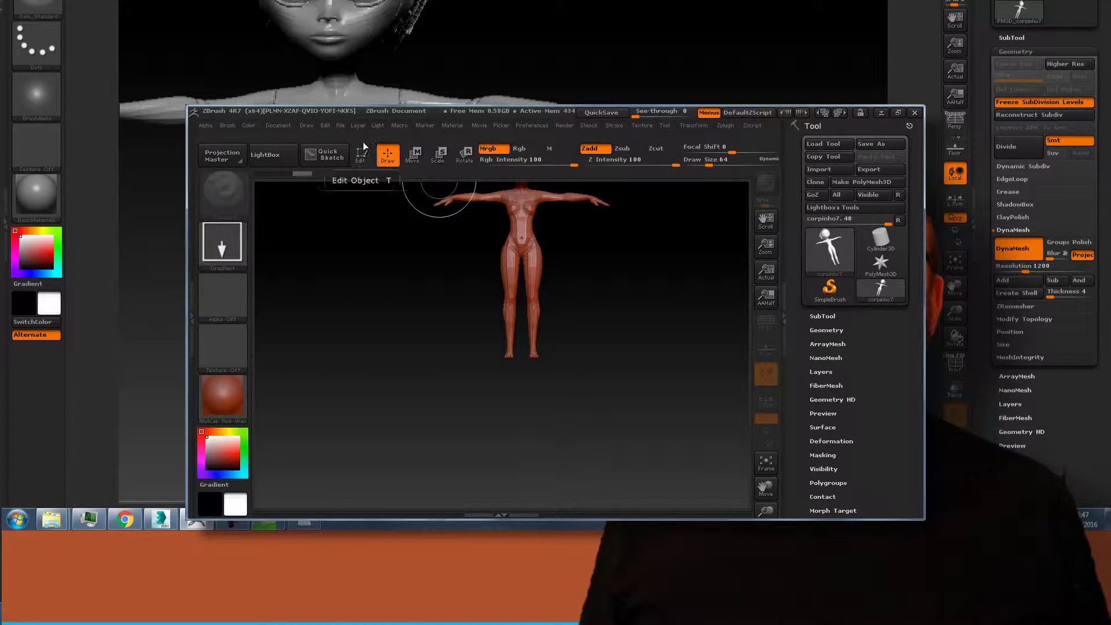
Frame the body in Edit mode, convert it to PolyMesh3D, divide it and show PolyFrame
left_click(361, 153)
left_click(766, 467)
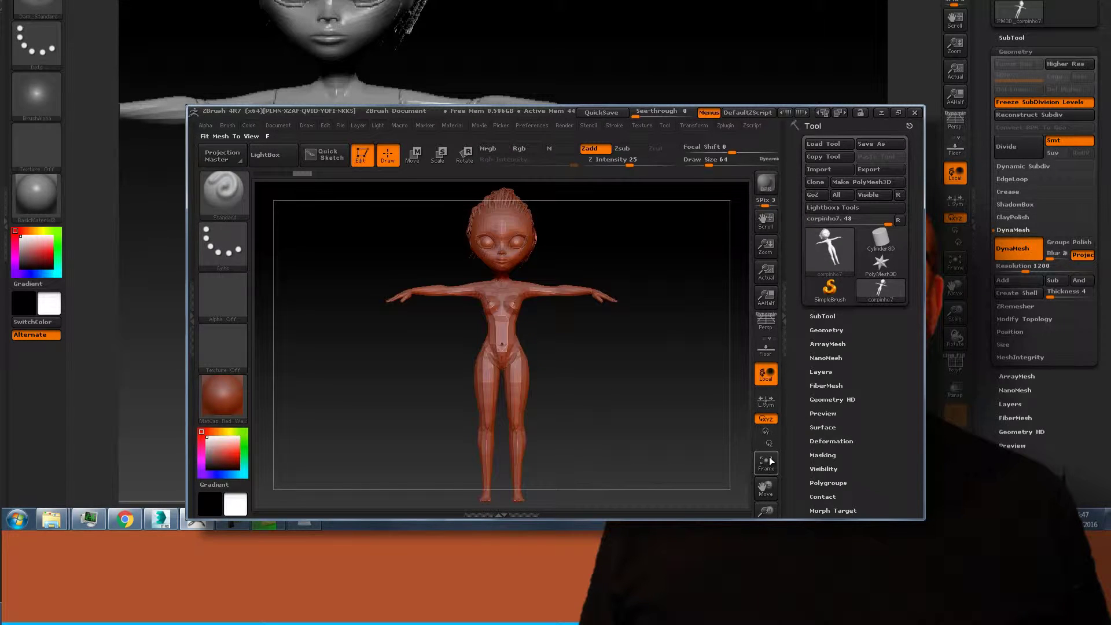
left_click_drag(636, 251, 633, 253)
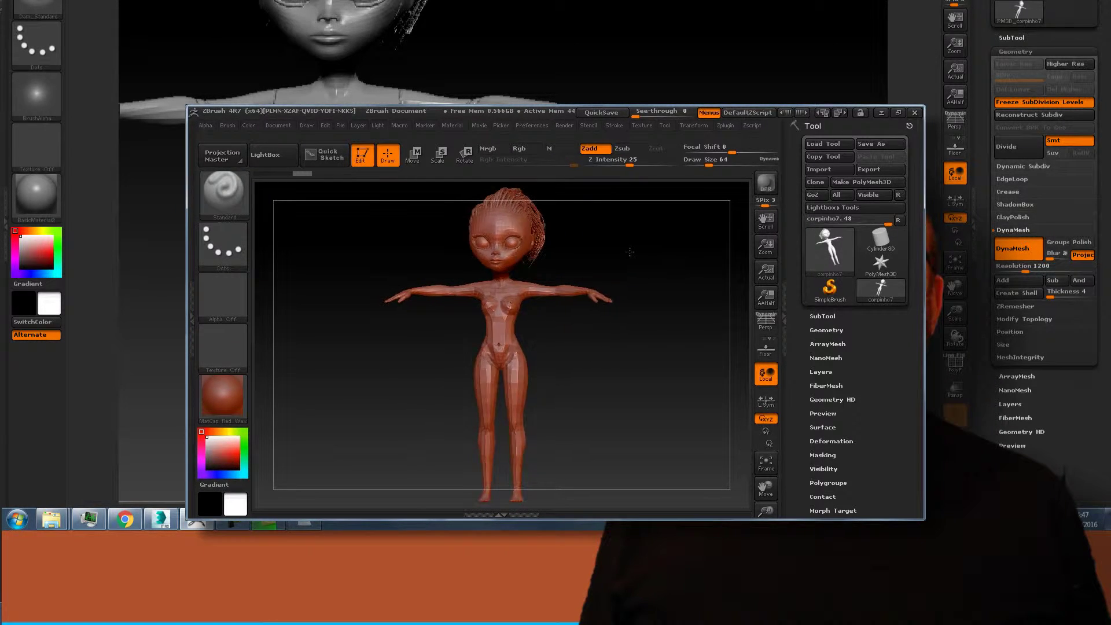
left_click(874, 181)
key("ctrl+d")
key("ctrl+d")
left_click_drag(637, 273, 682, 281)
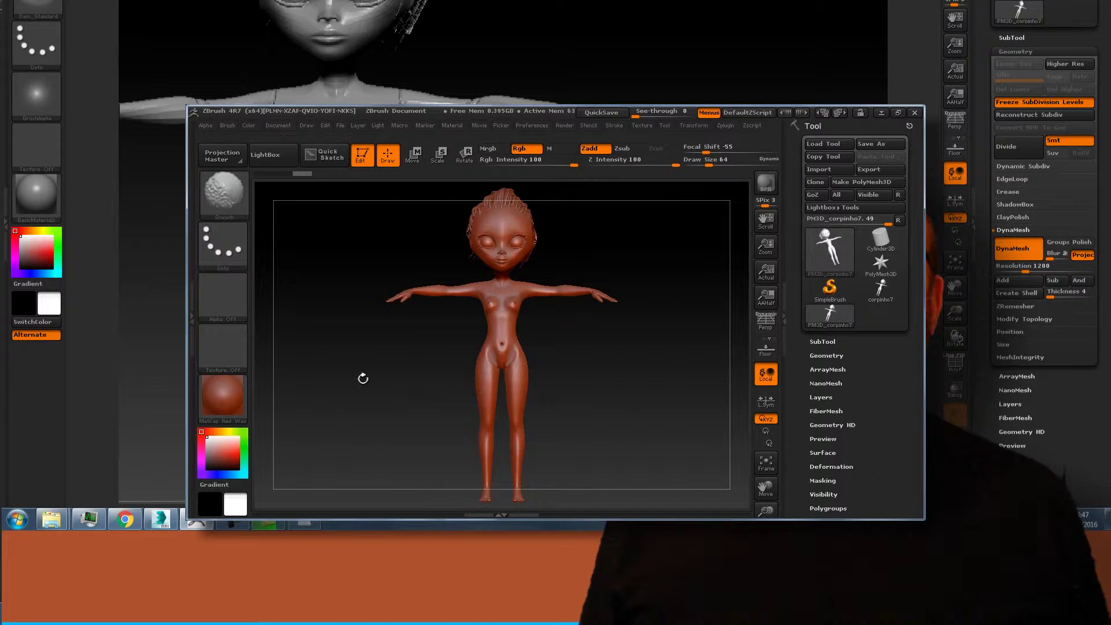
key("shift+f")
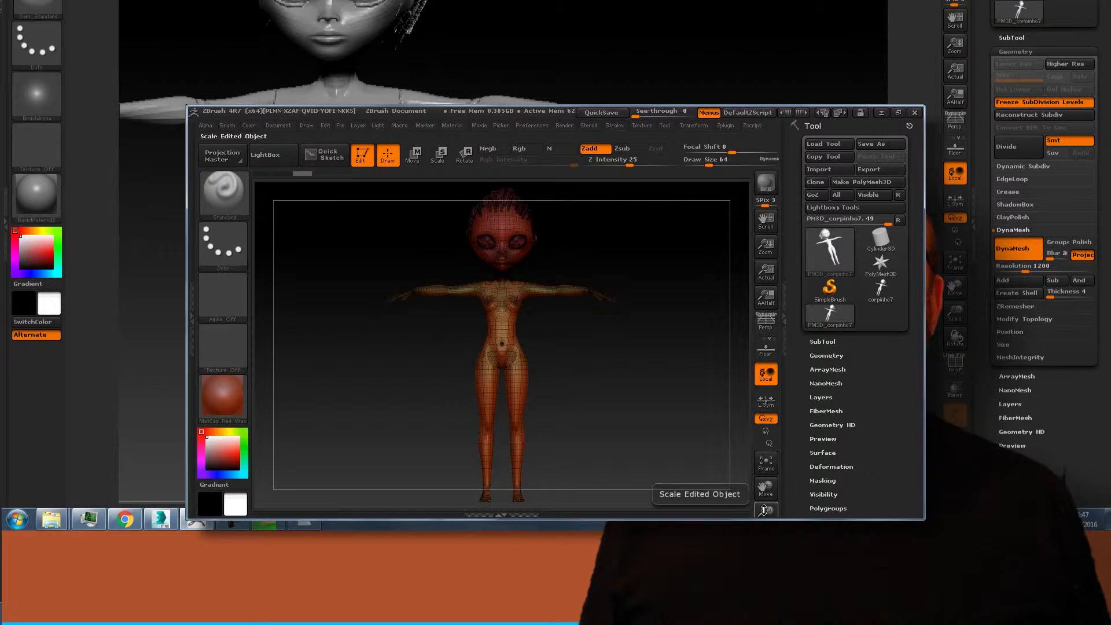
Bring the head and torso into view and expand Tool > Geometry and its DynaMesh subpalette
left_click_drag(764, 510, 766, 511)
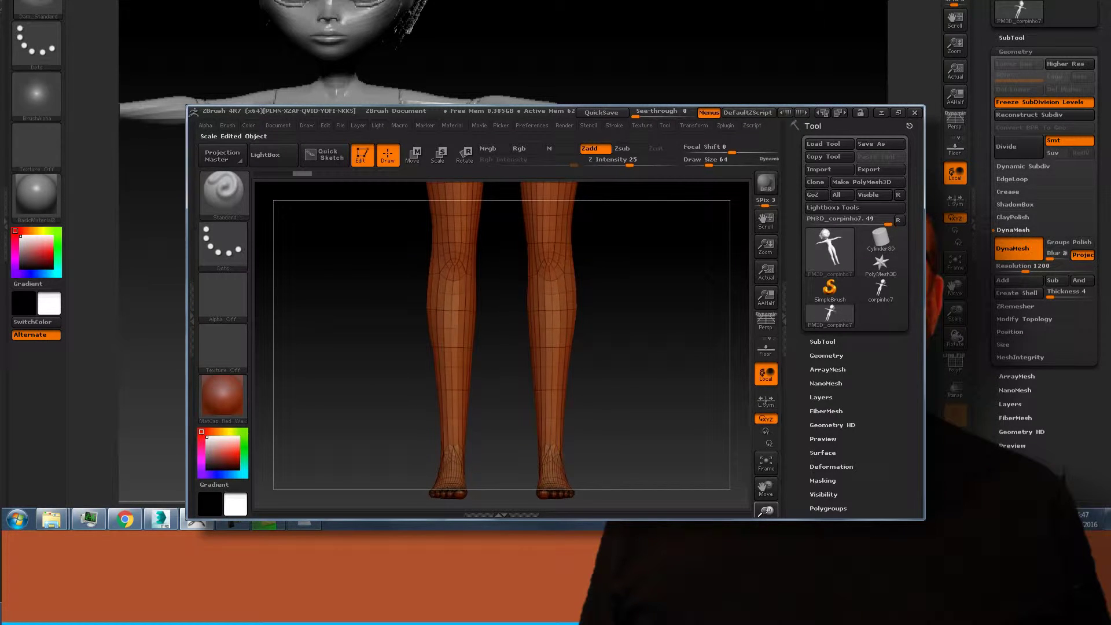
left_click_drag(765, 489, 766, 509)
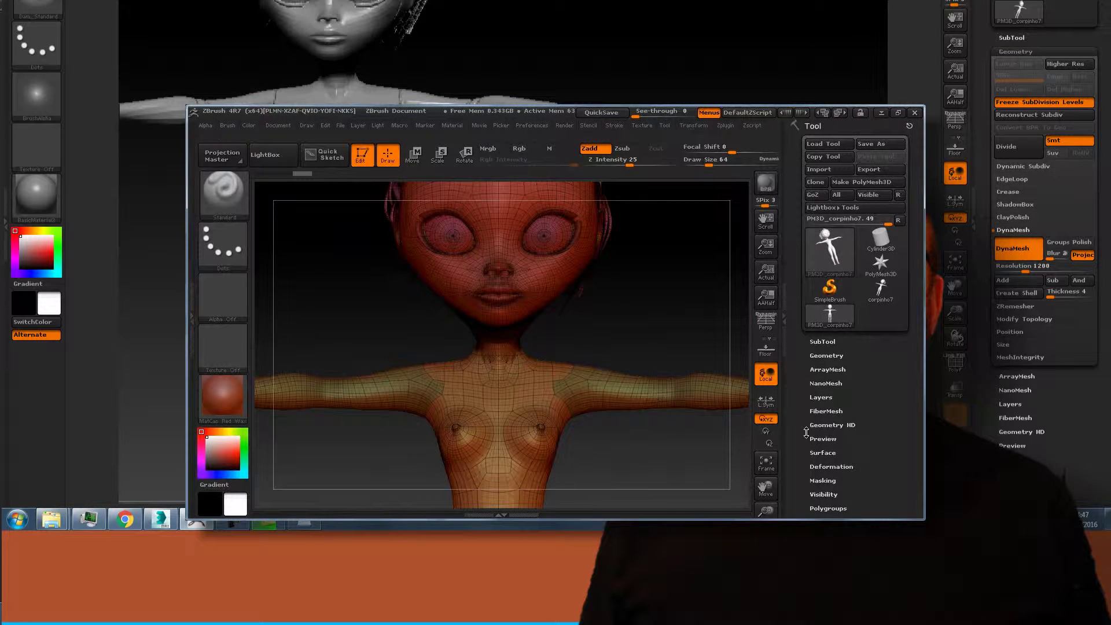
scroll(895, 397, "down", 4)
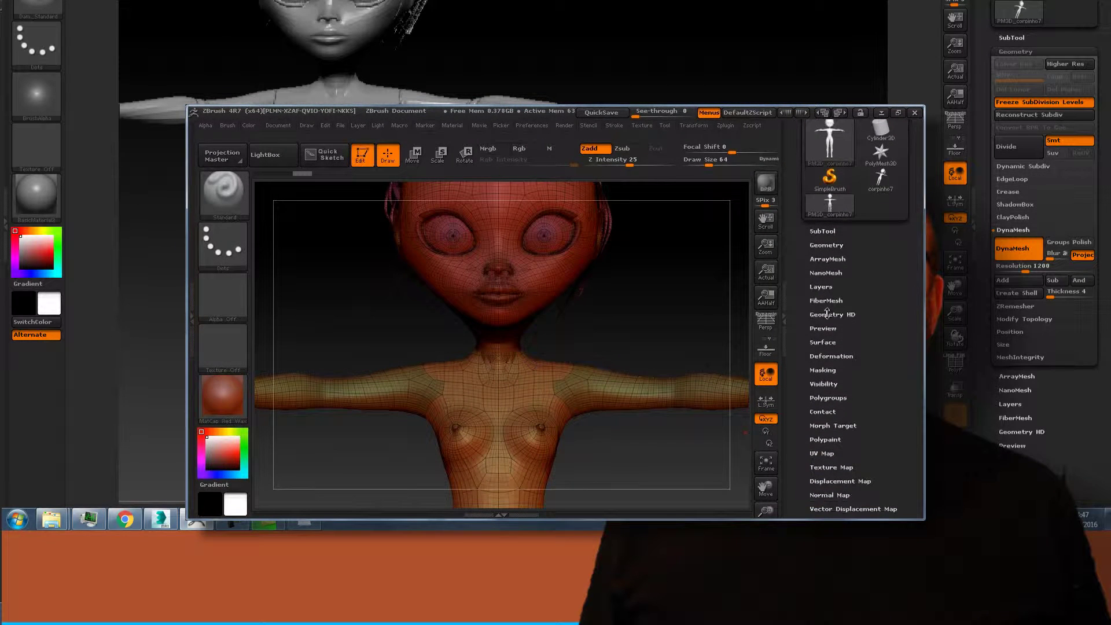
left_click(827, 314)
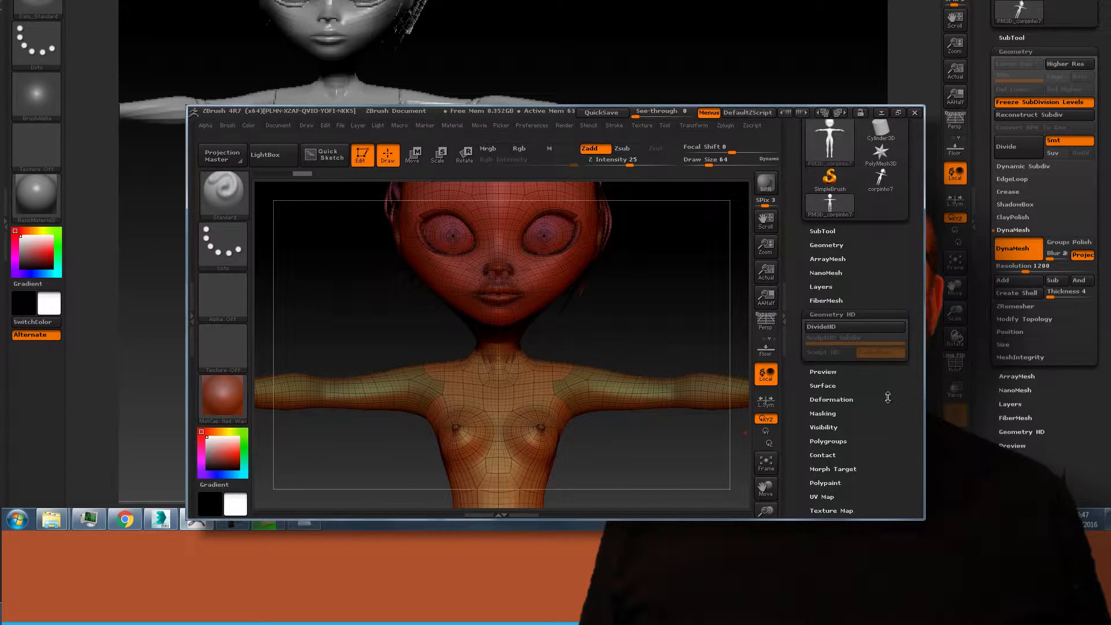
left_click(888, 397)
left_click_drag(916, 309, 900, 508)
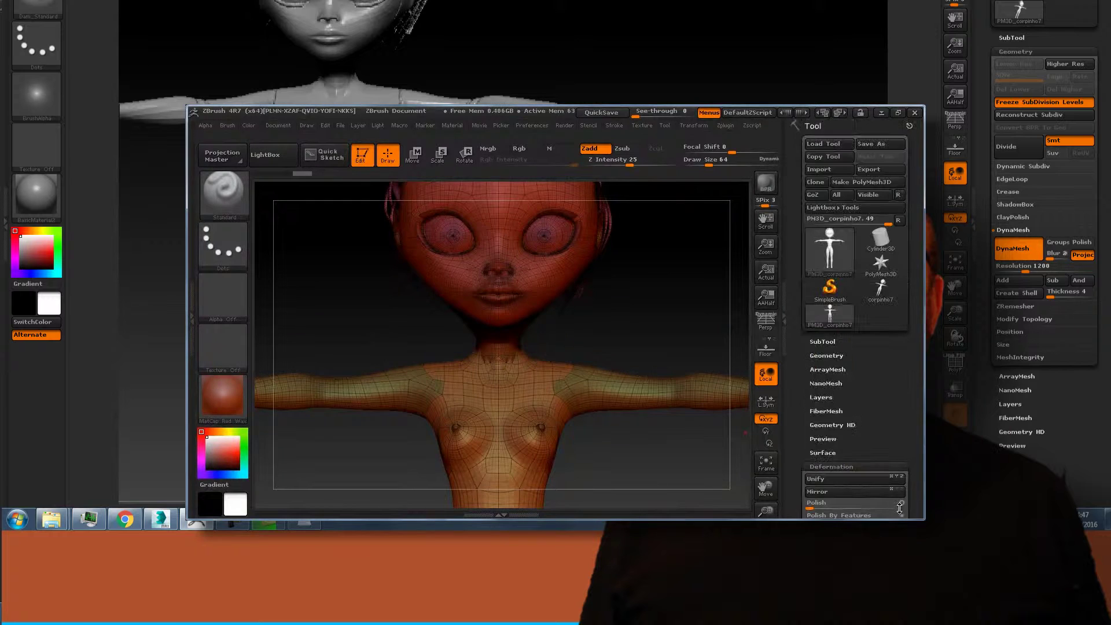
left_click(856, 355)
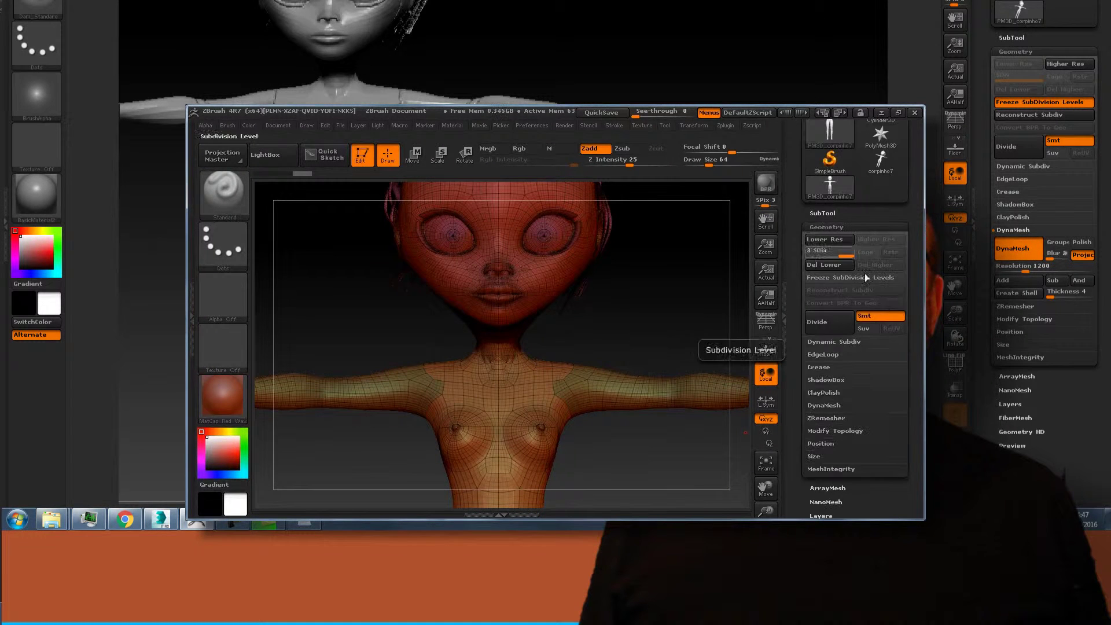
left_click(854, 407)
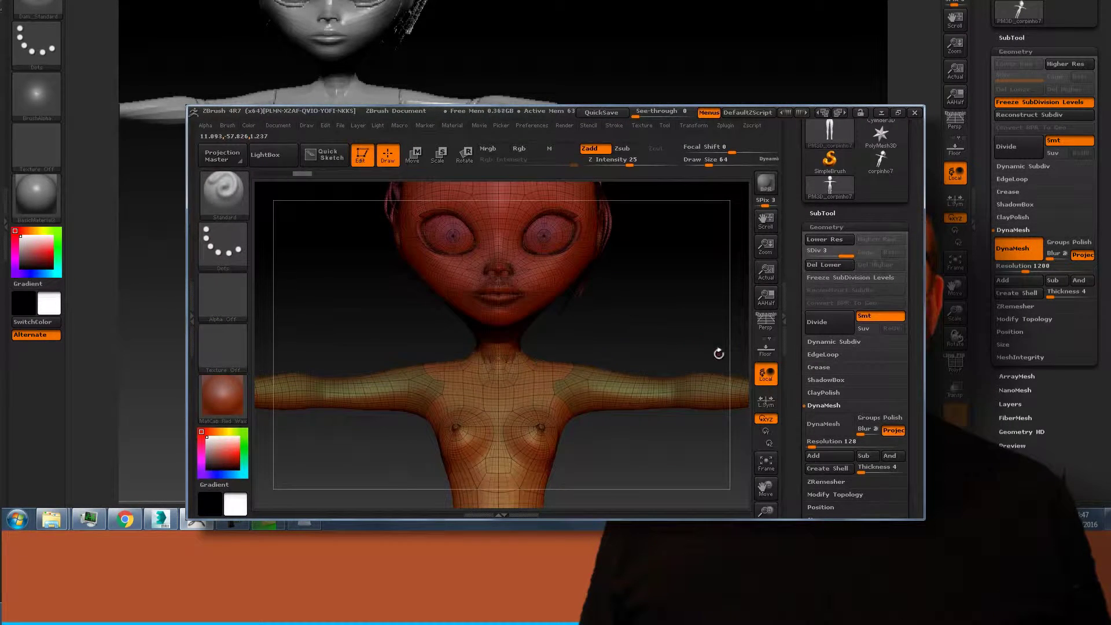
Delete lower subdivisions, DynaMesh the body at resolution 1200, and centre the head in view
left_click(821, 265)
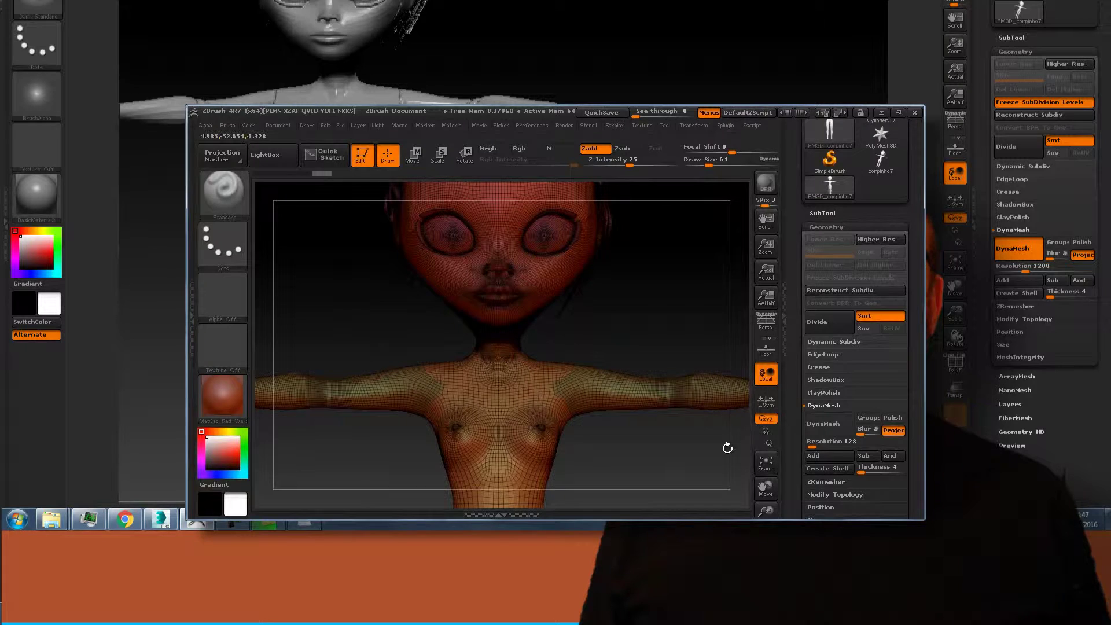
left_click_drag(813, 447, 814, 448)
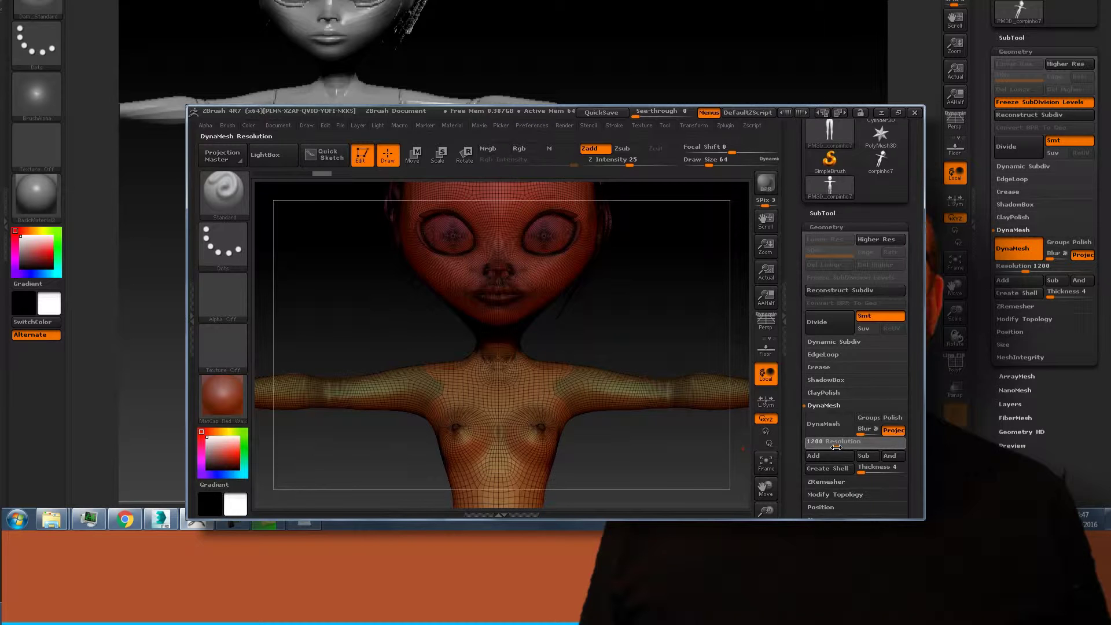
left_click_drag(836, 447, 836, 447)
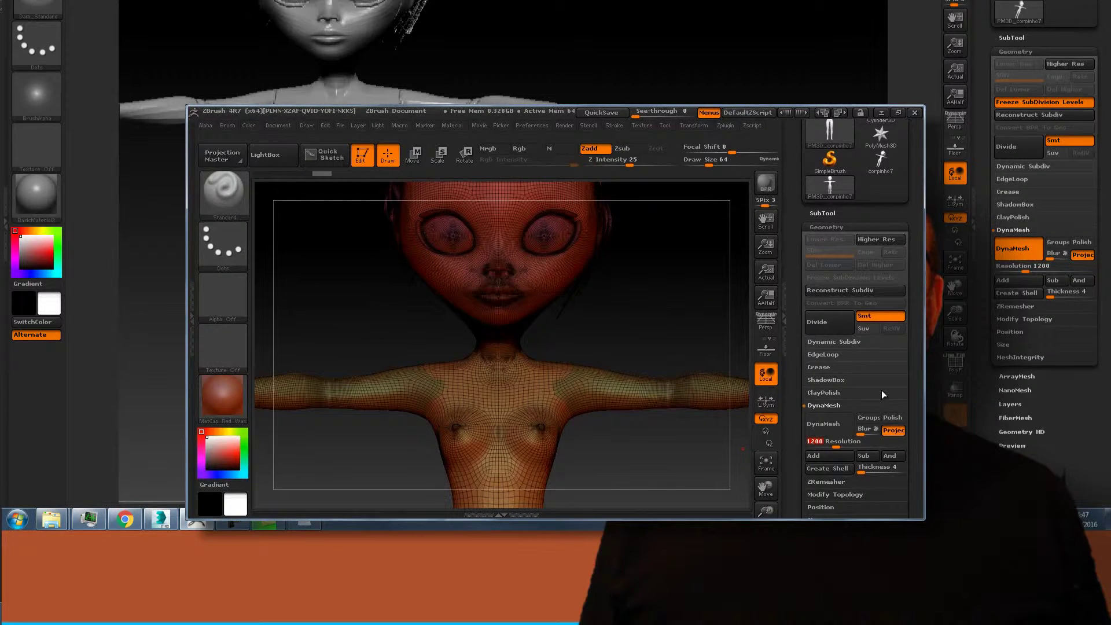
left_click(825, 424)
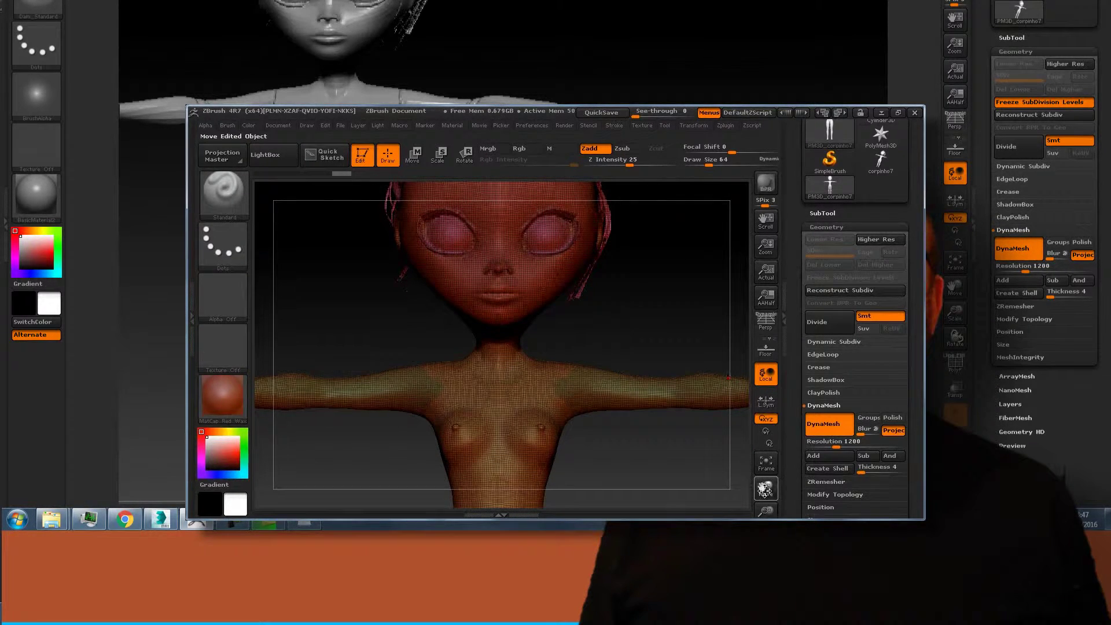
left_click_drag(764, 489, 774, 490)
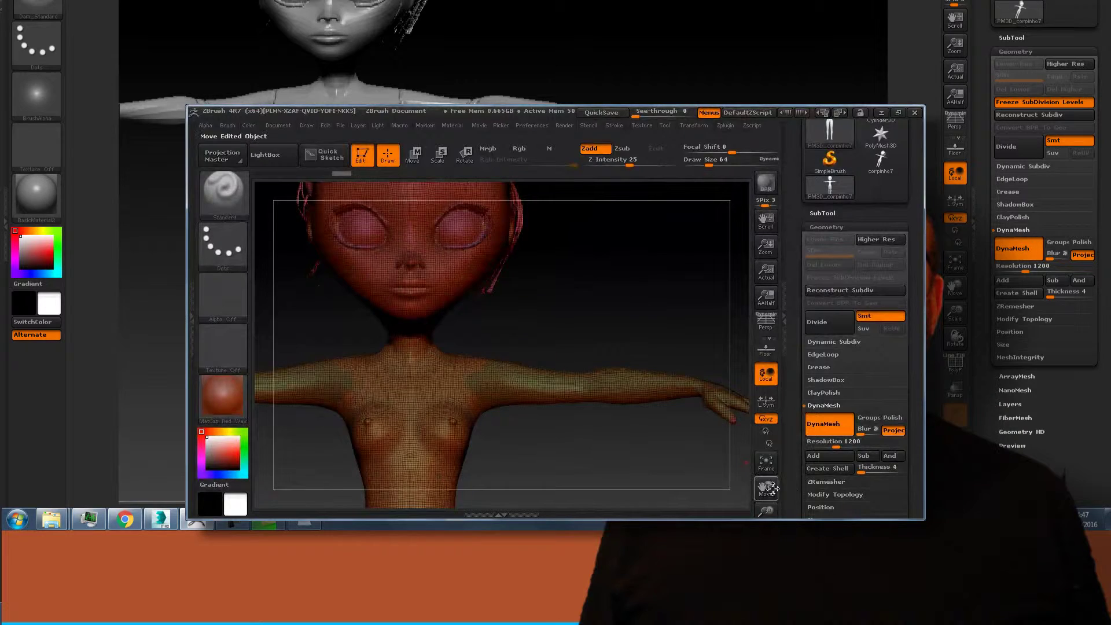
left_click_drag(768, 490, 757, 368)
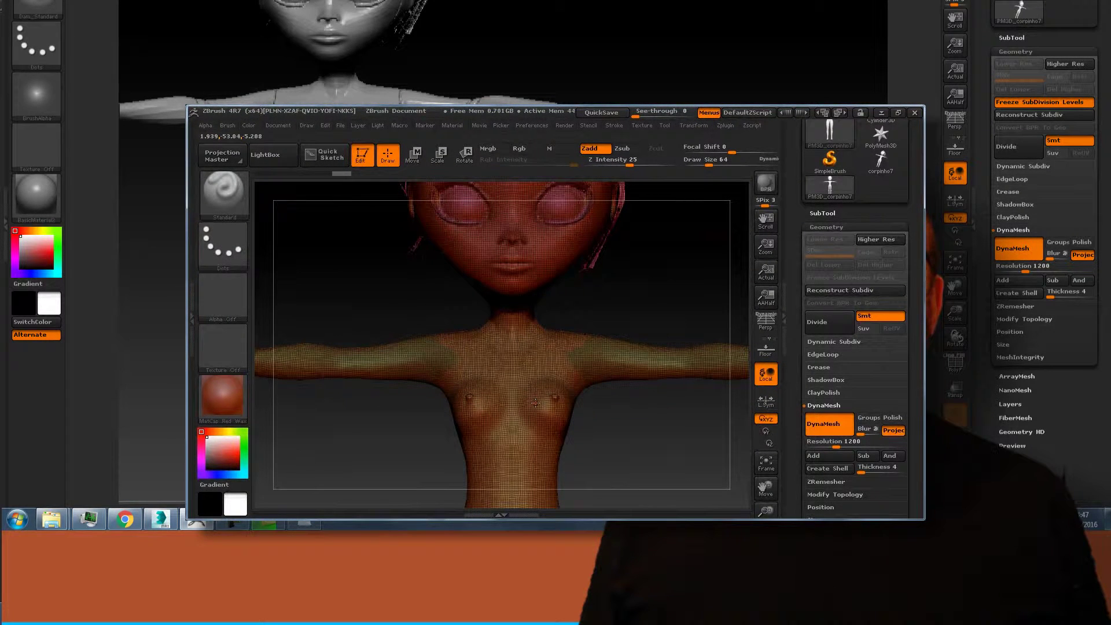
Apply BasicMaterial to the body and hide its PolyFrame wireframe and polygroup colours
left_click(217, 397)
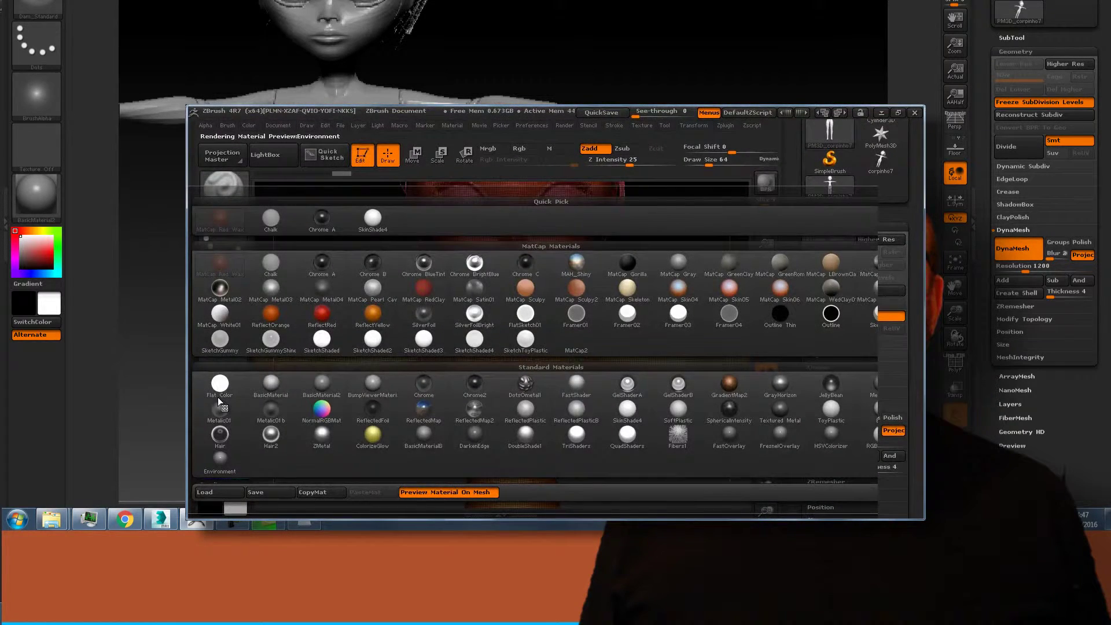
left_click(273, 386)
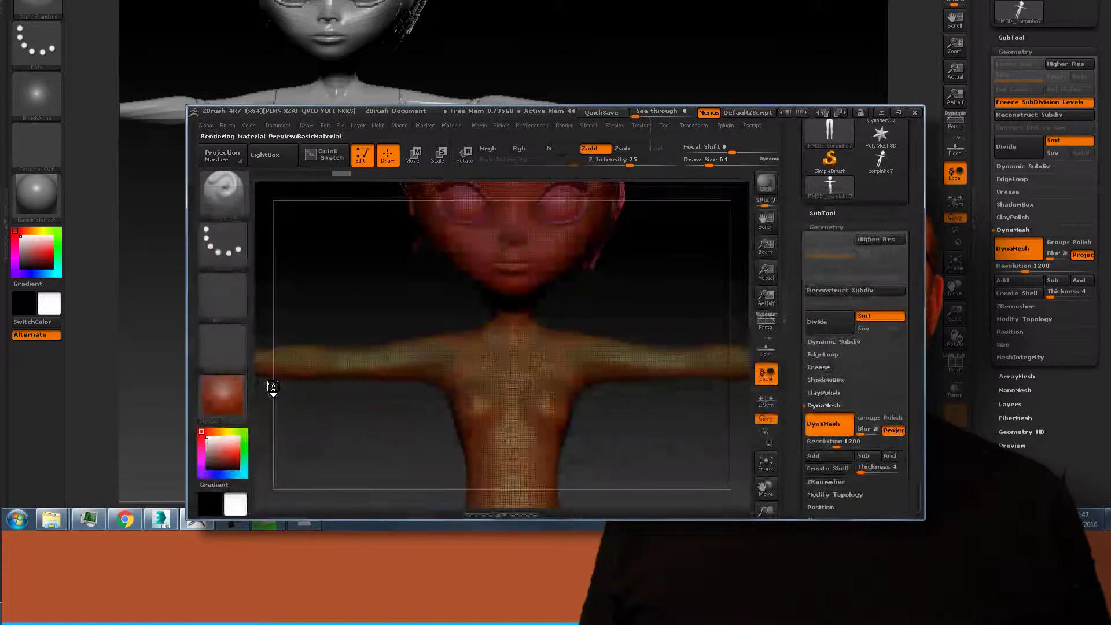
key("shift+f")
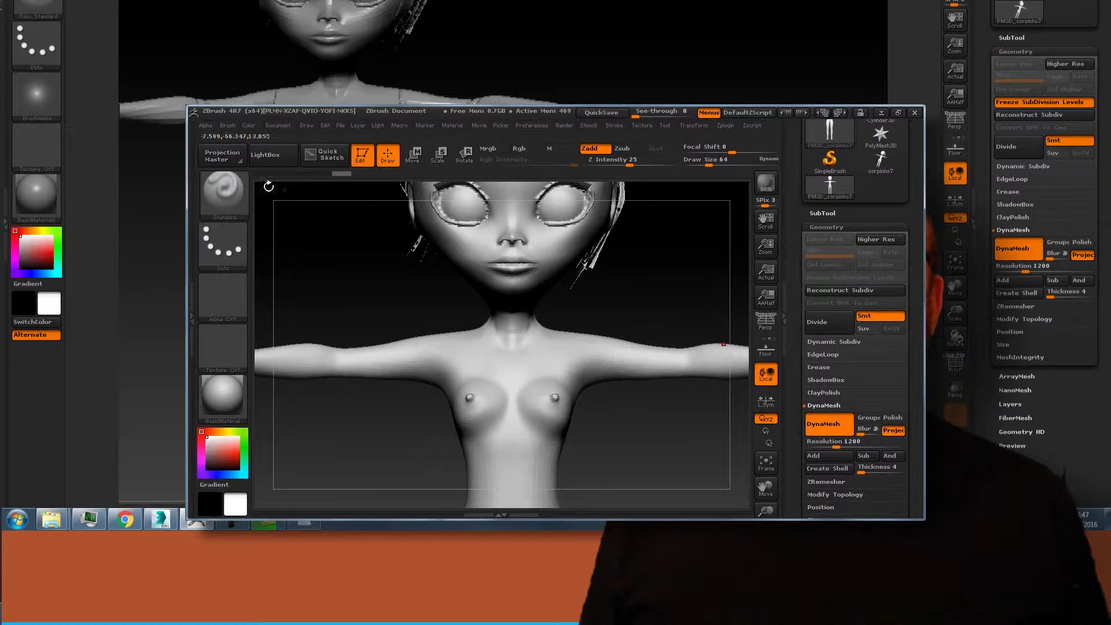
left_click(211, 180)
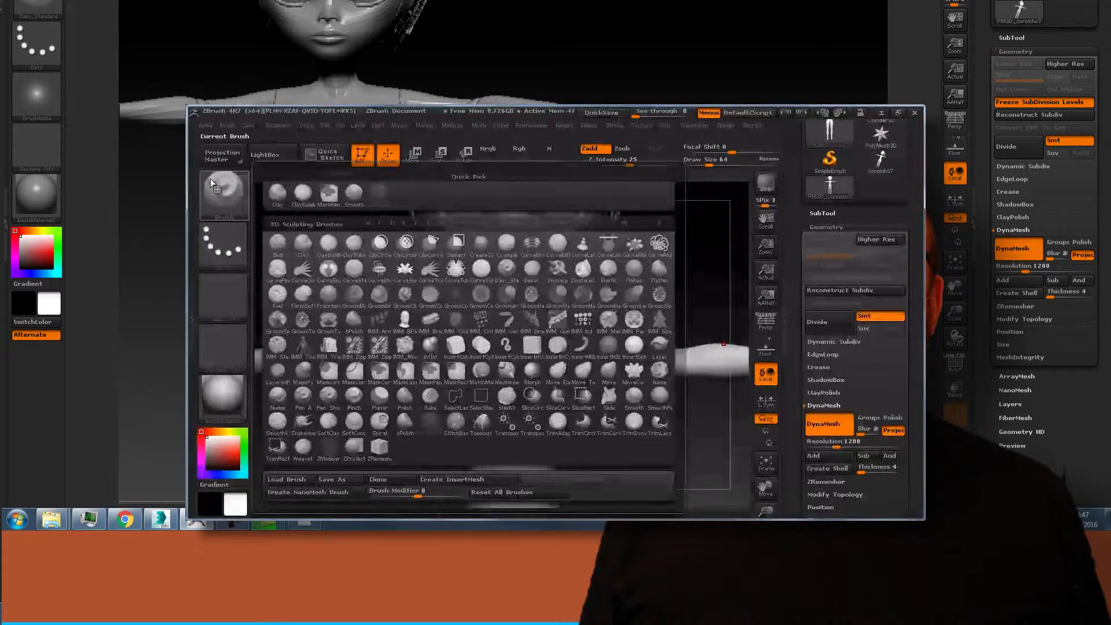
Pick the Dam_Standard brush, enlarge it, and tune its Z Intensity down to 32
left_click(507, 276)
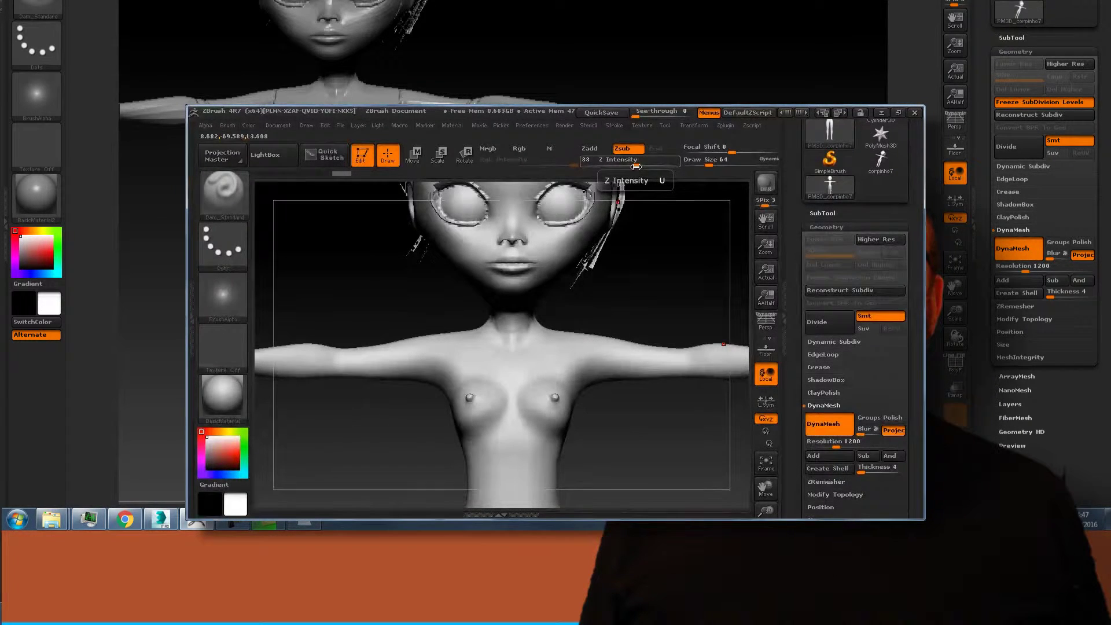
left_click_drag(636, 166, 718, 166)
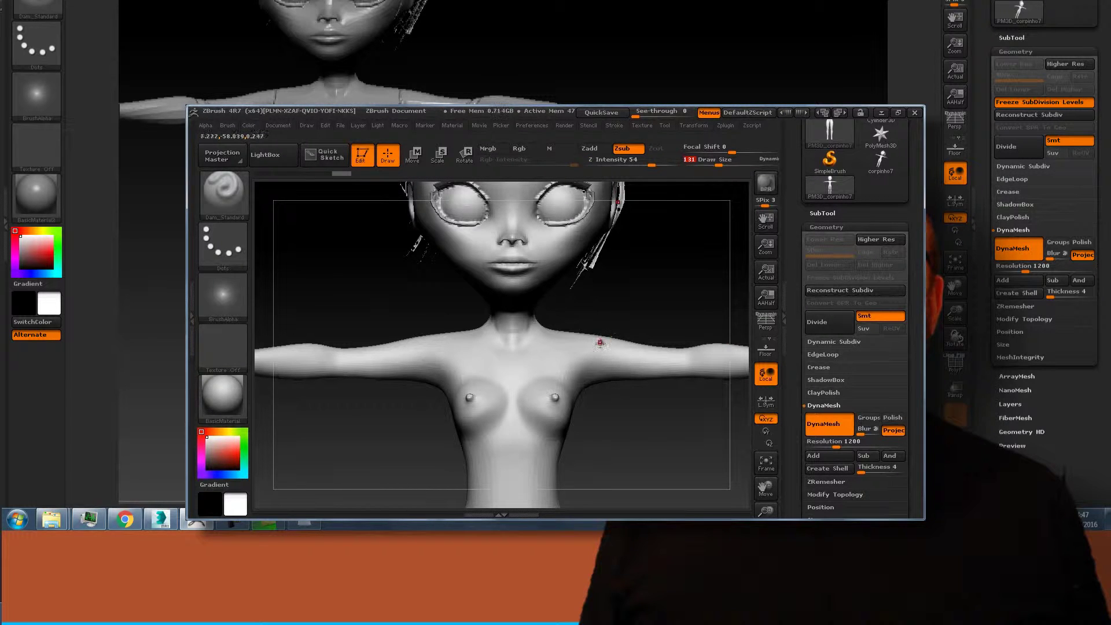
left_click_drag(718, 166, 738, 162)
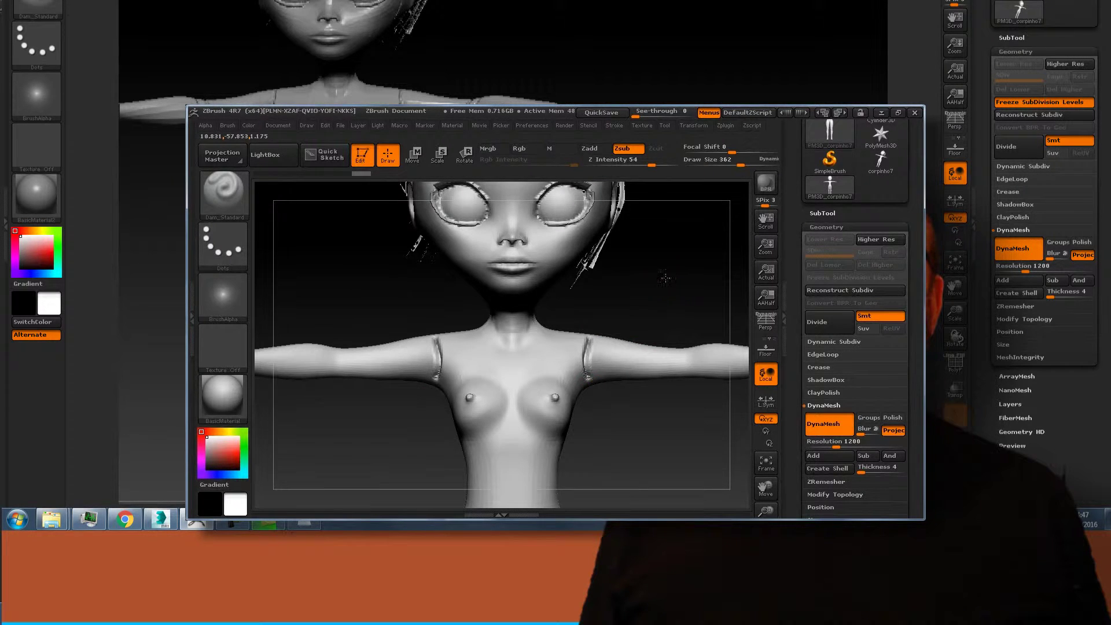
left_click_drag(667, 279, 629, 288)
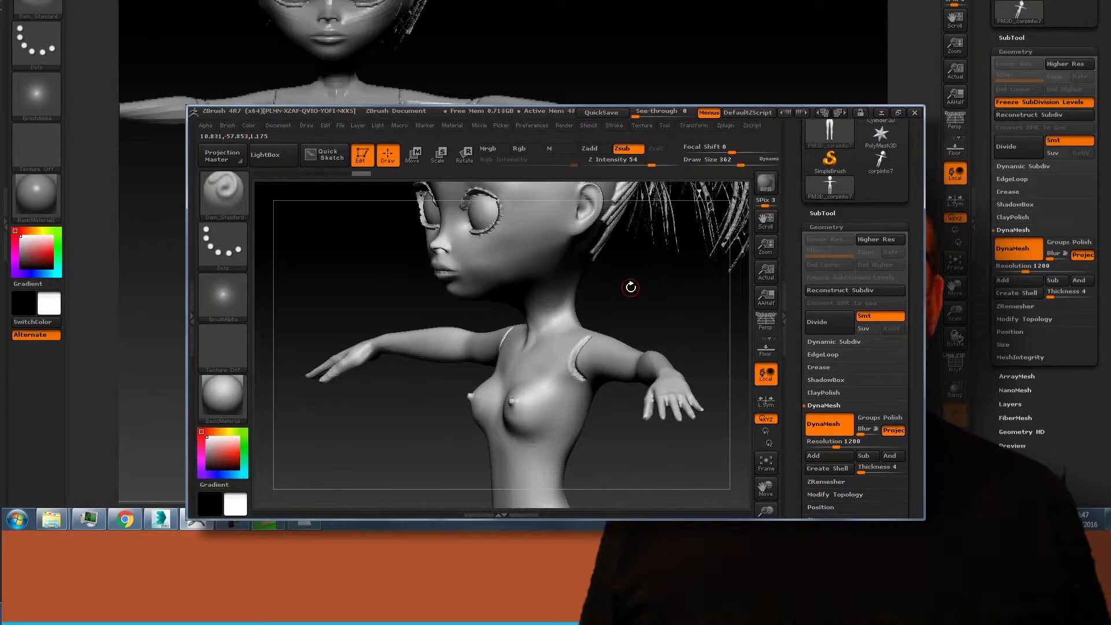
left_click_drag(652, 166, 635, 167)
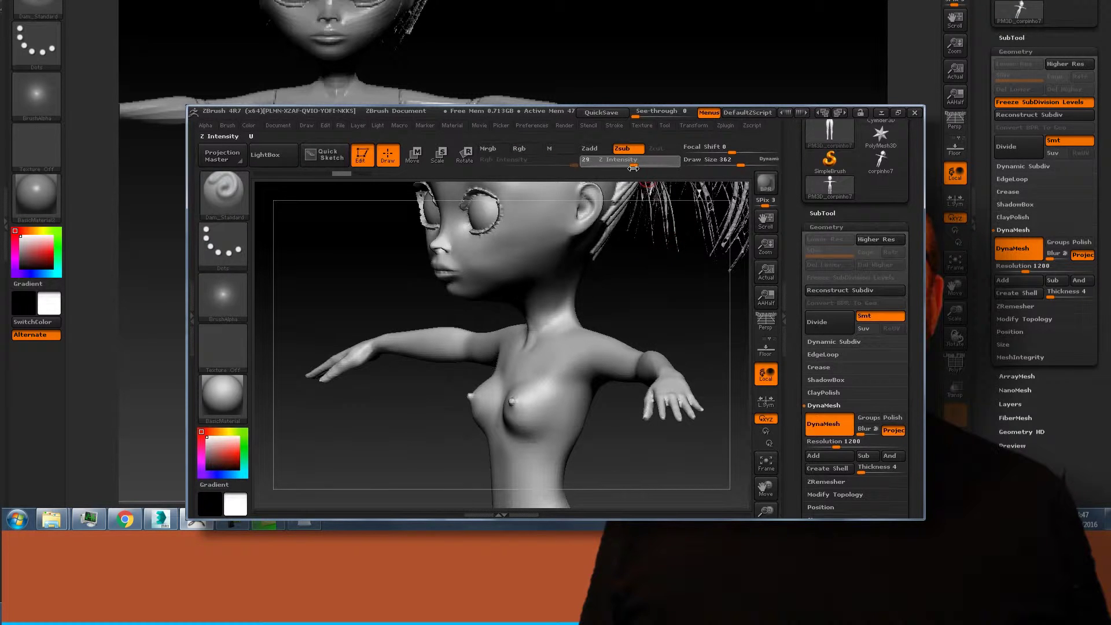
Settle Z Intensity at 38 and smooth away the stray groove carved on the chest
left_click_drag(624, 299, 612, 319)
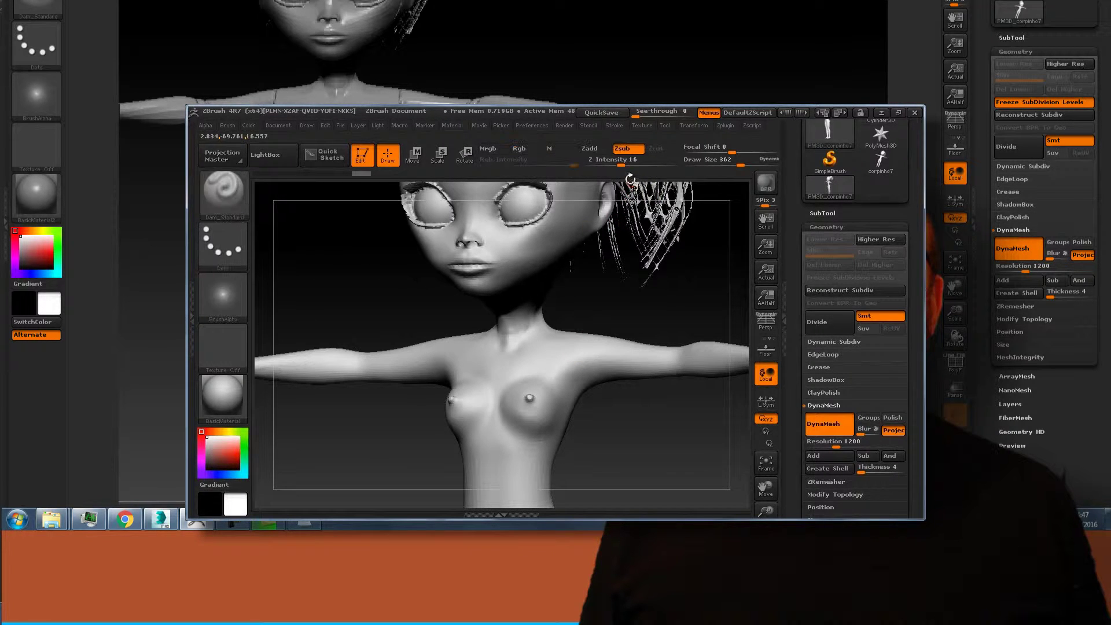
left_click_drag(624, 165, 626, 164)
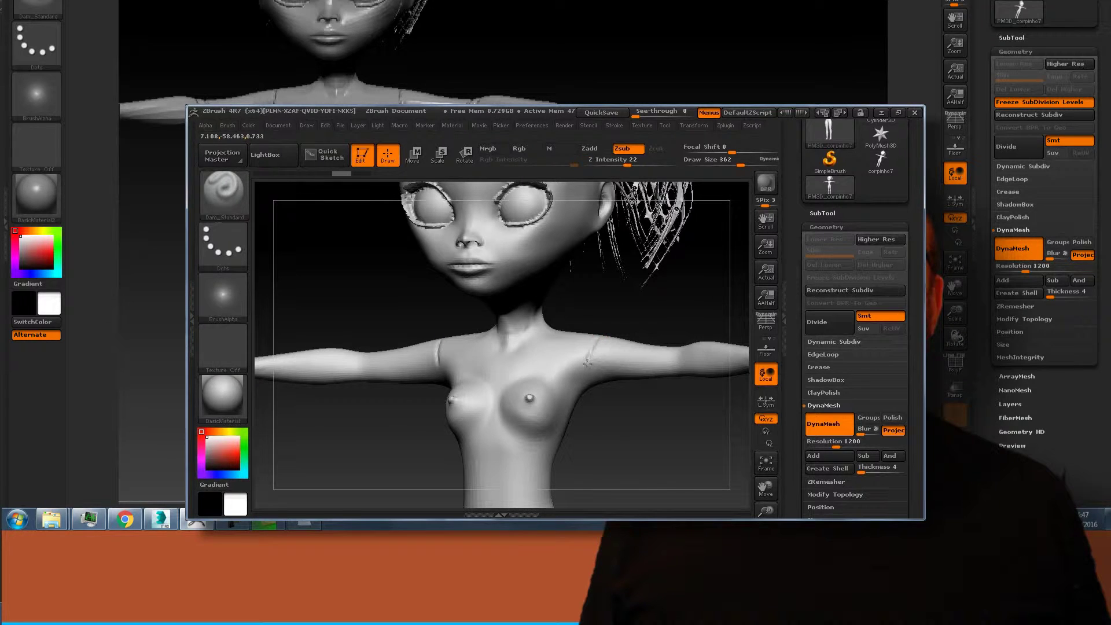
left_click_drag(626, 164, 644, 164)
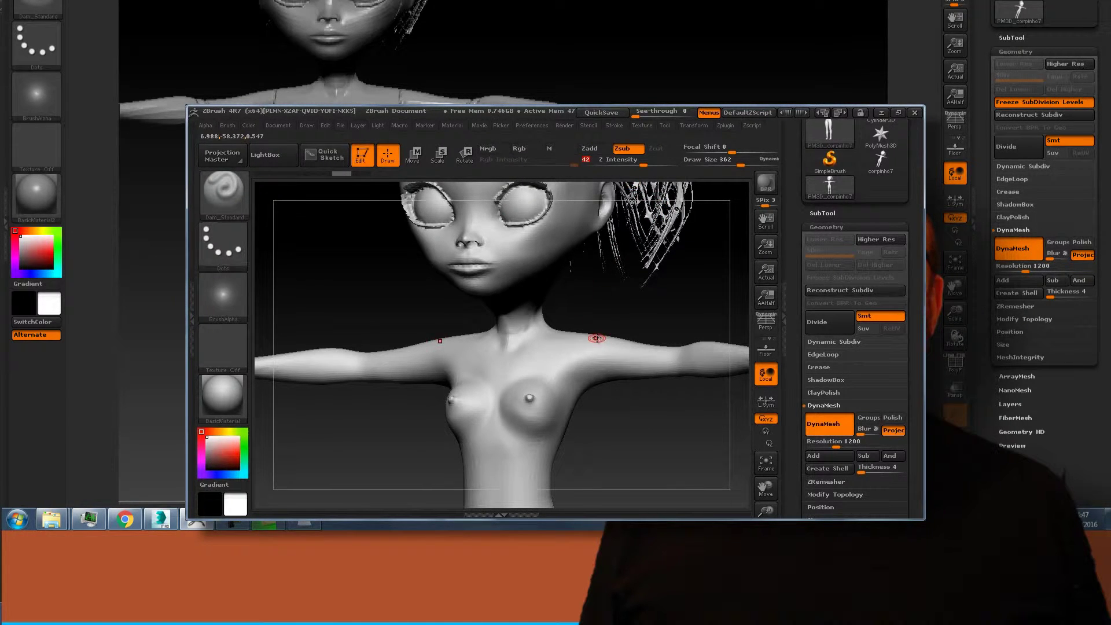
left_click_drag(635, 308, 564, 300)
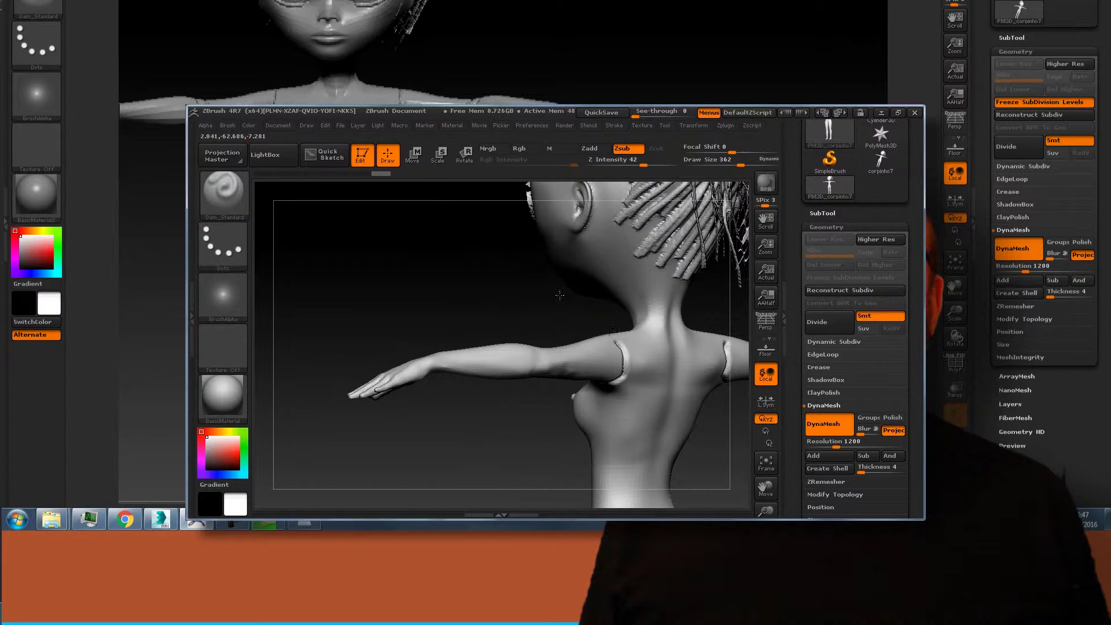
left_click_drag(560, 295, 521, 372)
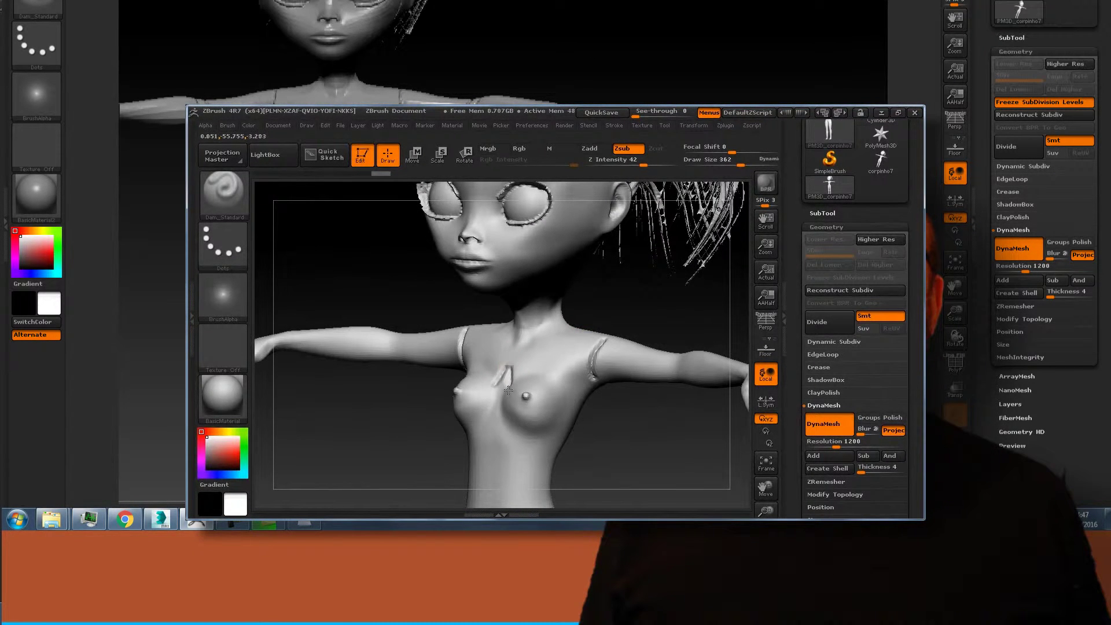
left_click_drag(509, 396, 506, 364, "shift")
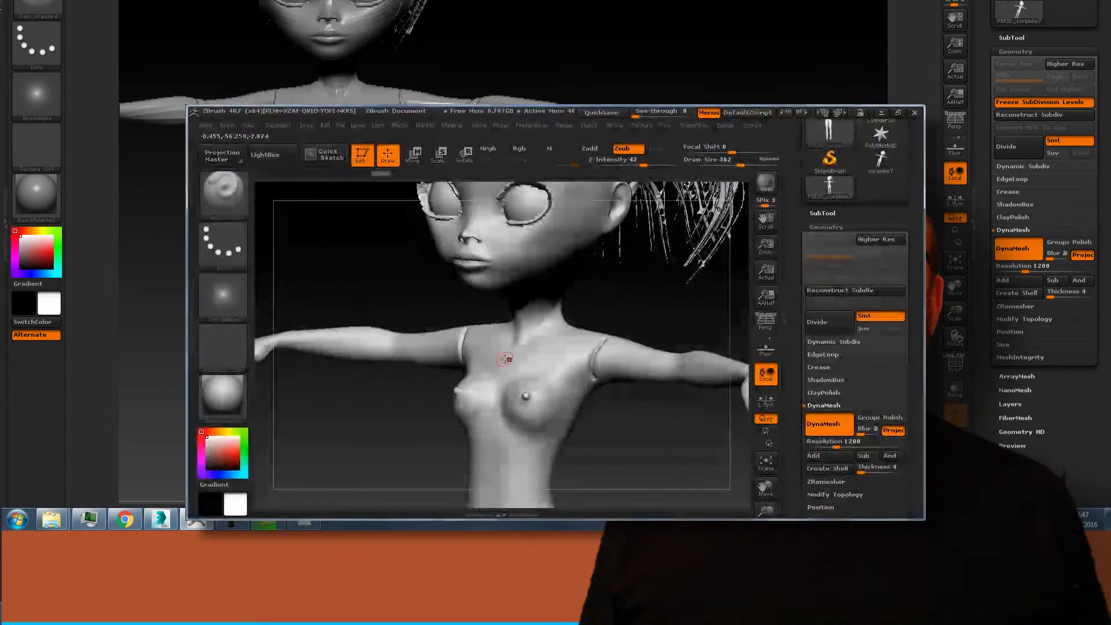
mouse_move(595, 308)
left_mouse_down()
mouse_move(603, 272)
mouse_move(654, 281)
left_mouse_up()
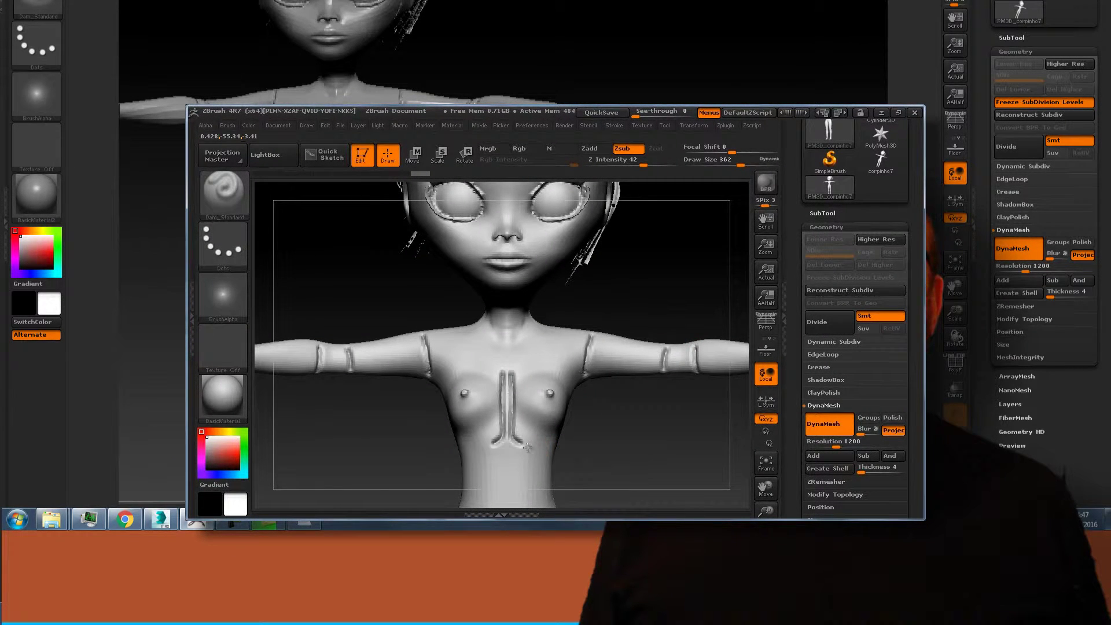
Carve a panel line around the back of the waist, set Draw Size to 901, and frame the figure
left_click_drag(674, 262, 436, 467)
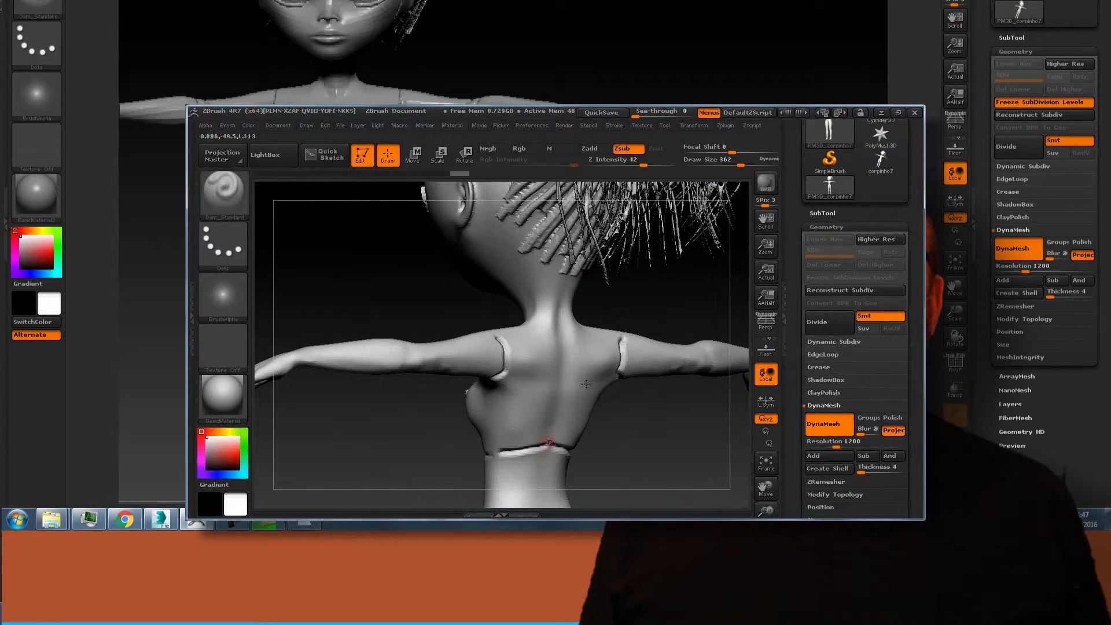
left_click_drag(549, 444, 639, 273)
right_click(683, 278)
mouse_move(707, 273)
left_mouse_down()
mouse_move(717, 280)
mouse_move(521, 290)
mouse_move(773, 283)
left_mouse_up()
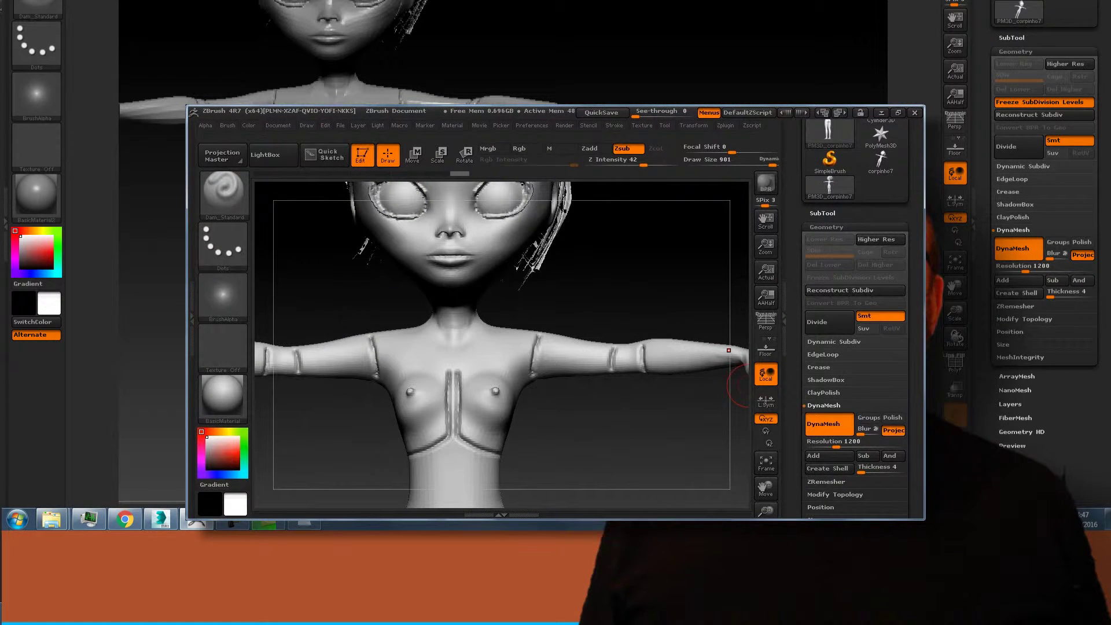
left_click(772, 464)
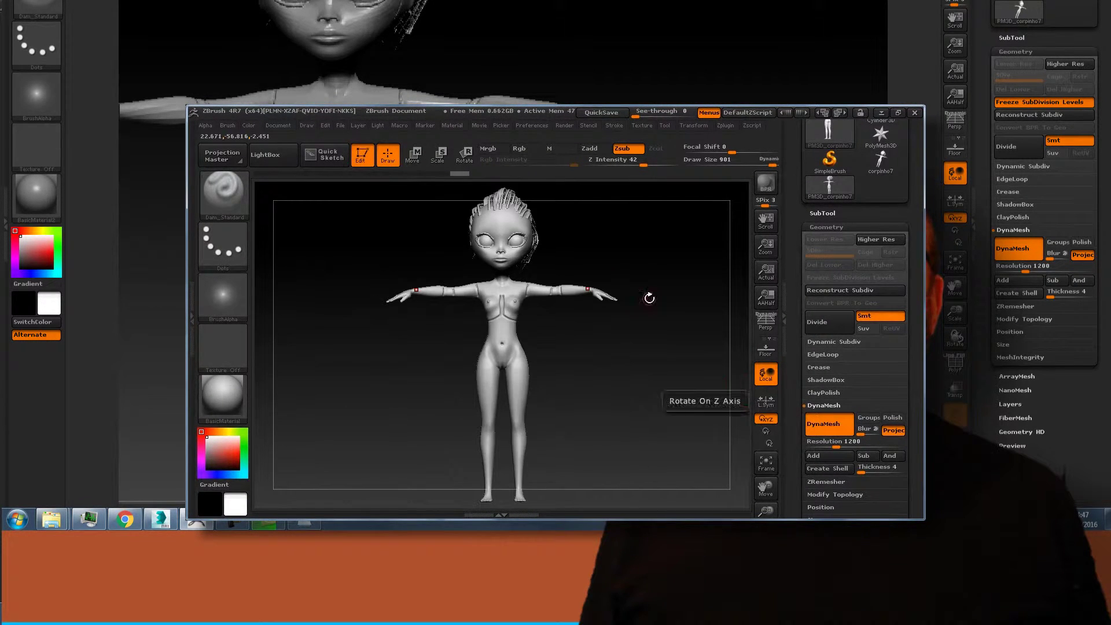
Open the Pullip Dyna 001.ZPR project without saving the current figure
left_click(340, 126)
left_click(372, 149)
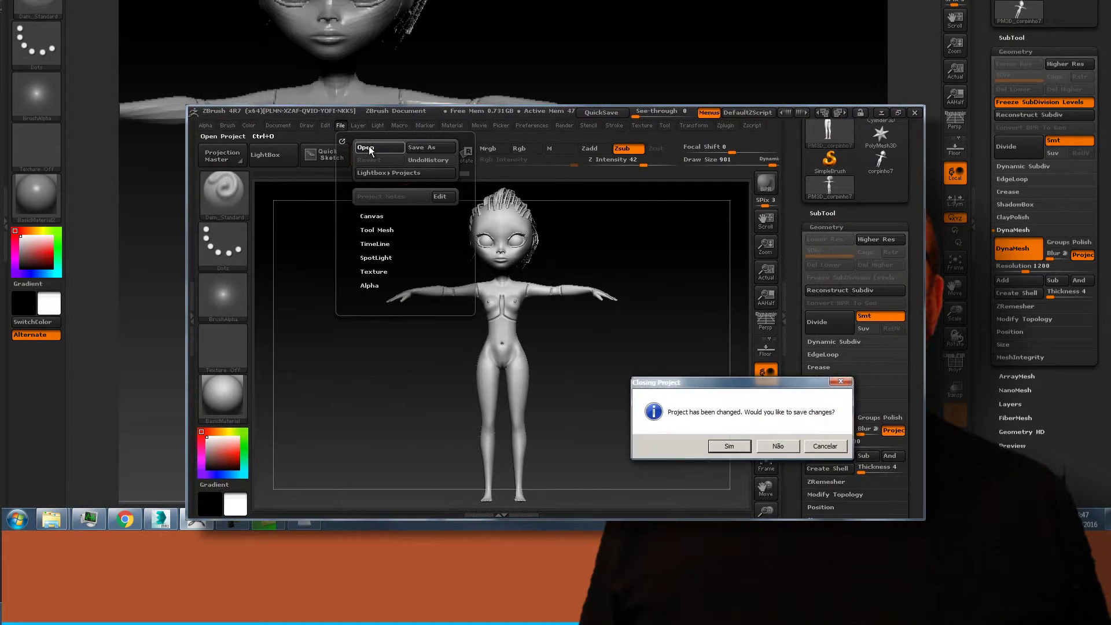
left_click(786, 445)
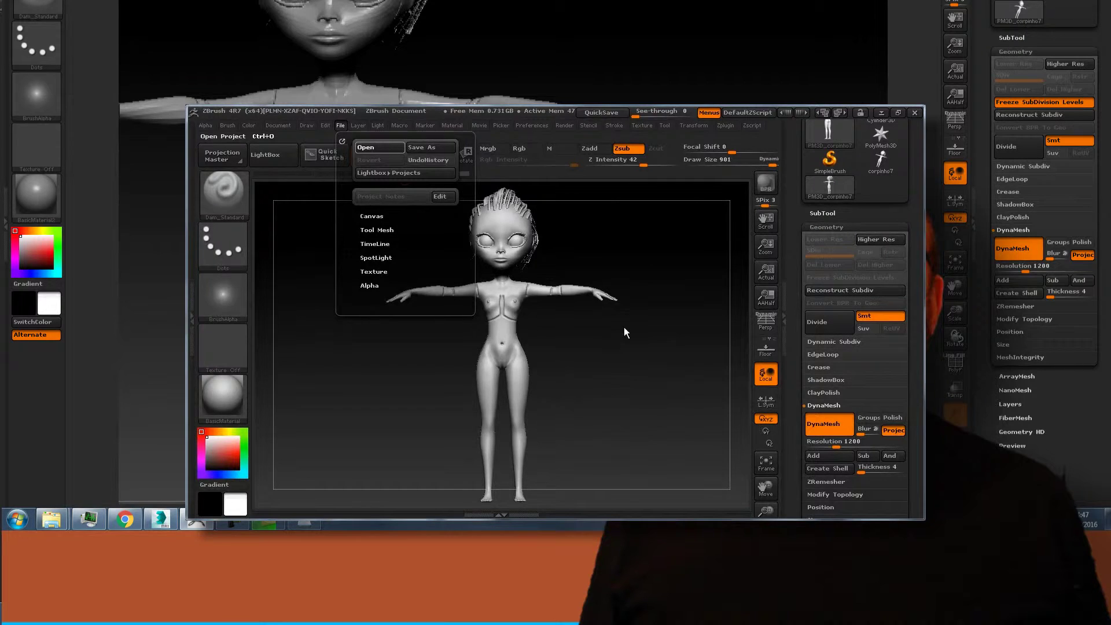
left_click(376, 181)
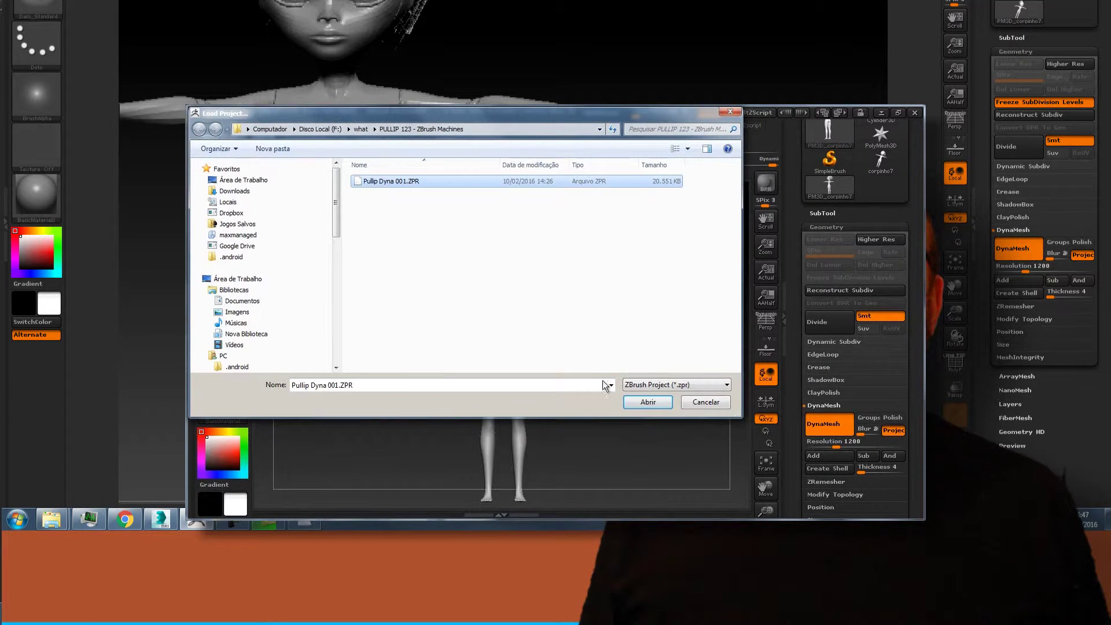
left_click(649, 404)
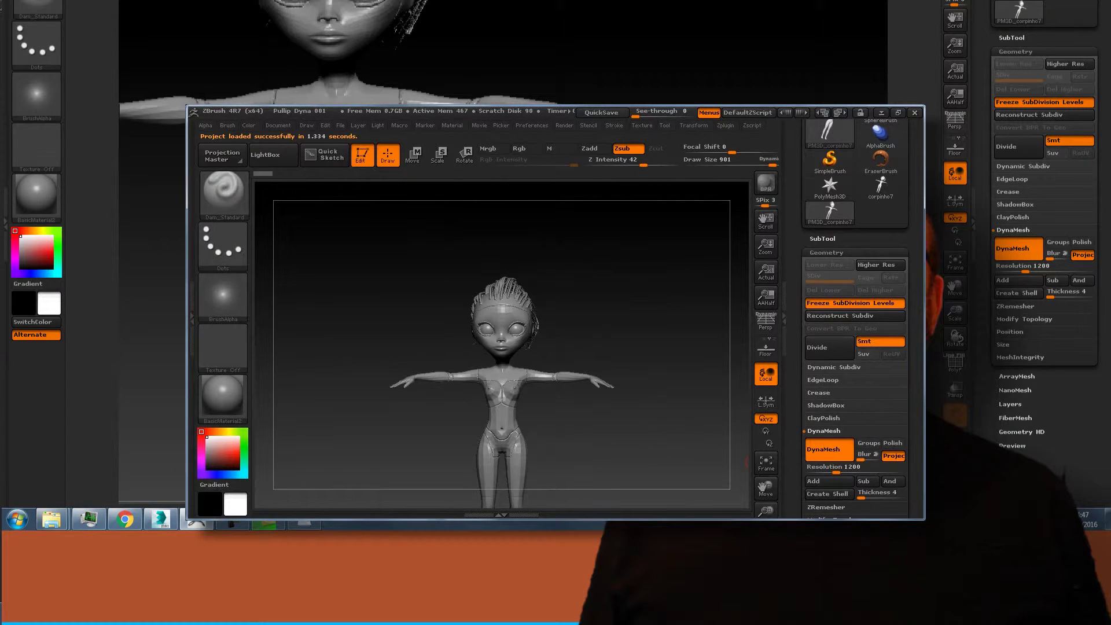
left_click_drag(766, 489, 771, 460)
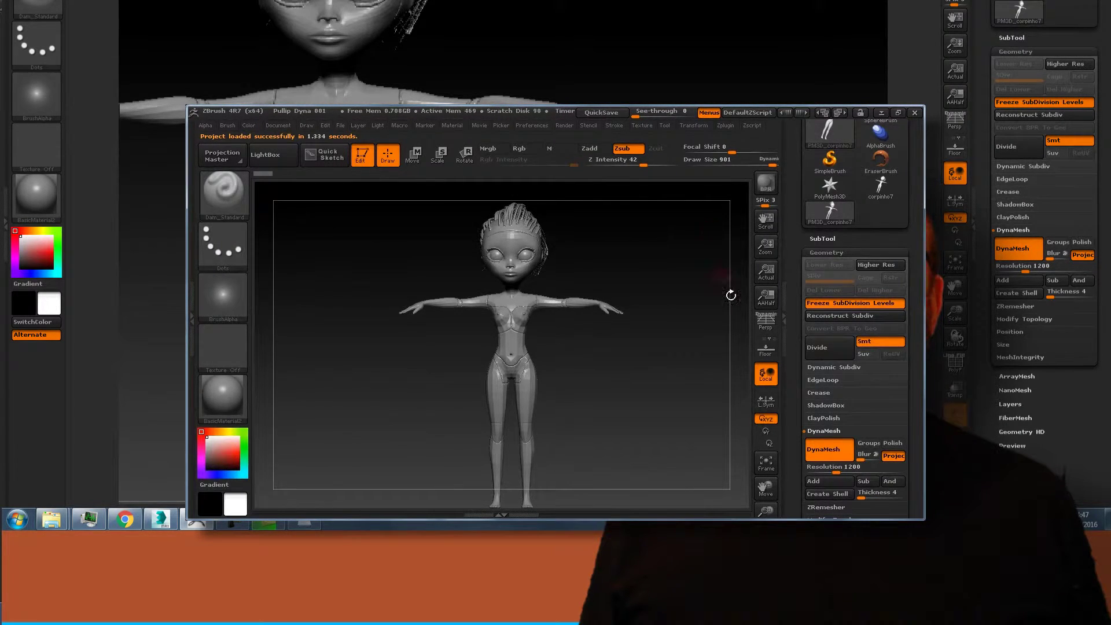
left_click(771, 470)
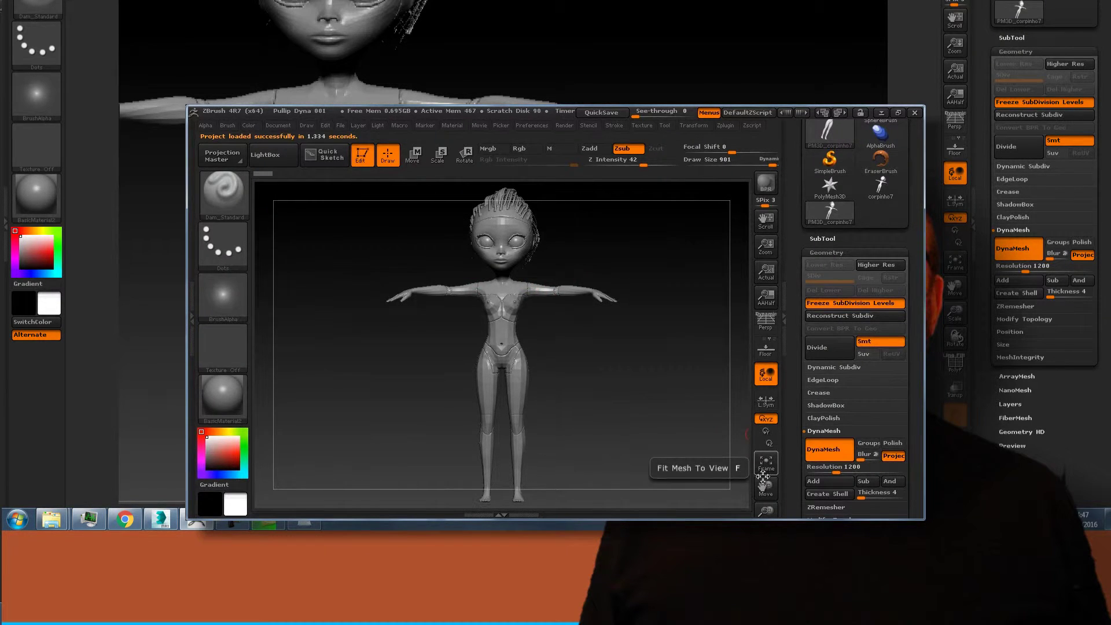
mouse_move(766, 509)
left_mouse_down()
mouse_move(767, 480)
mouse_move(767, 501)
left_mouse_up()
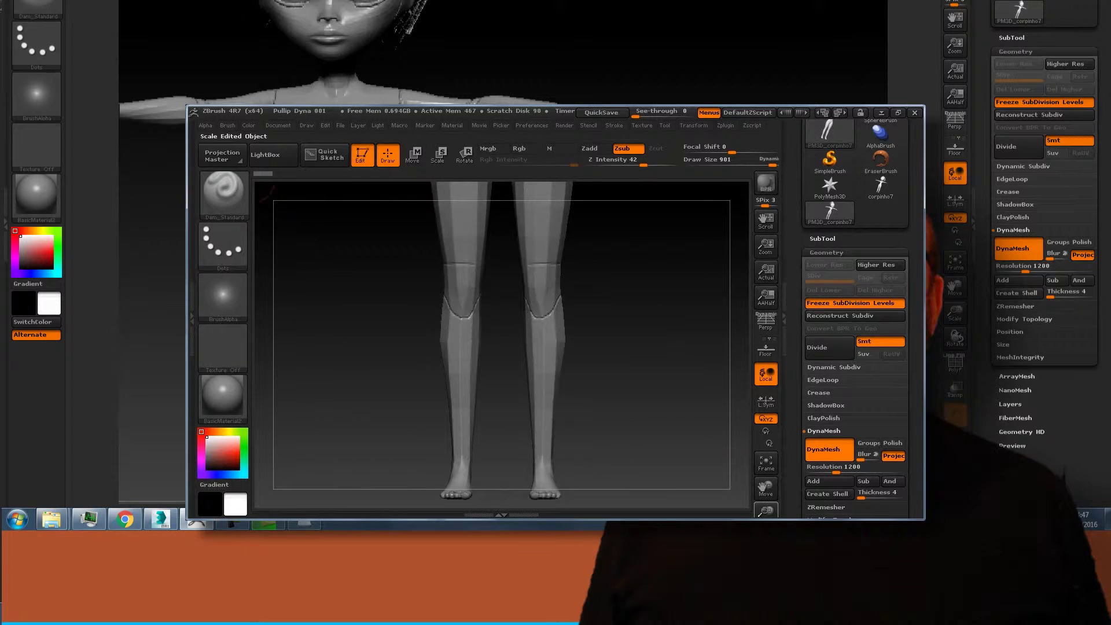
left_click(767, 470)
left_click_drag(765, 510, 768, 421)
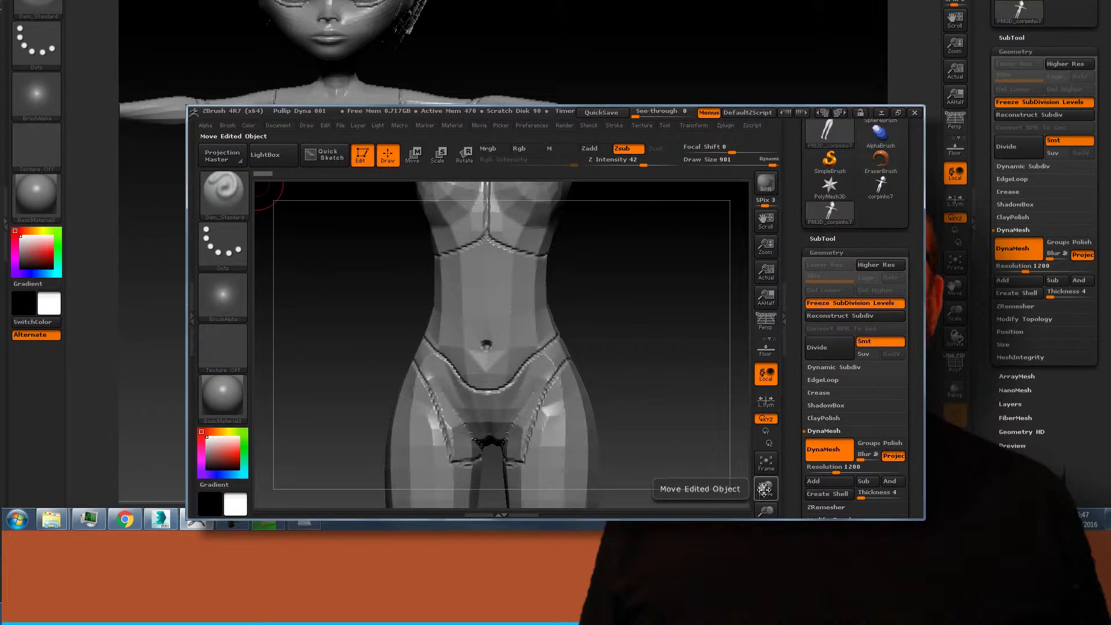
left_click_drag(764, 490, 762, 485)
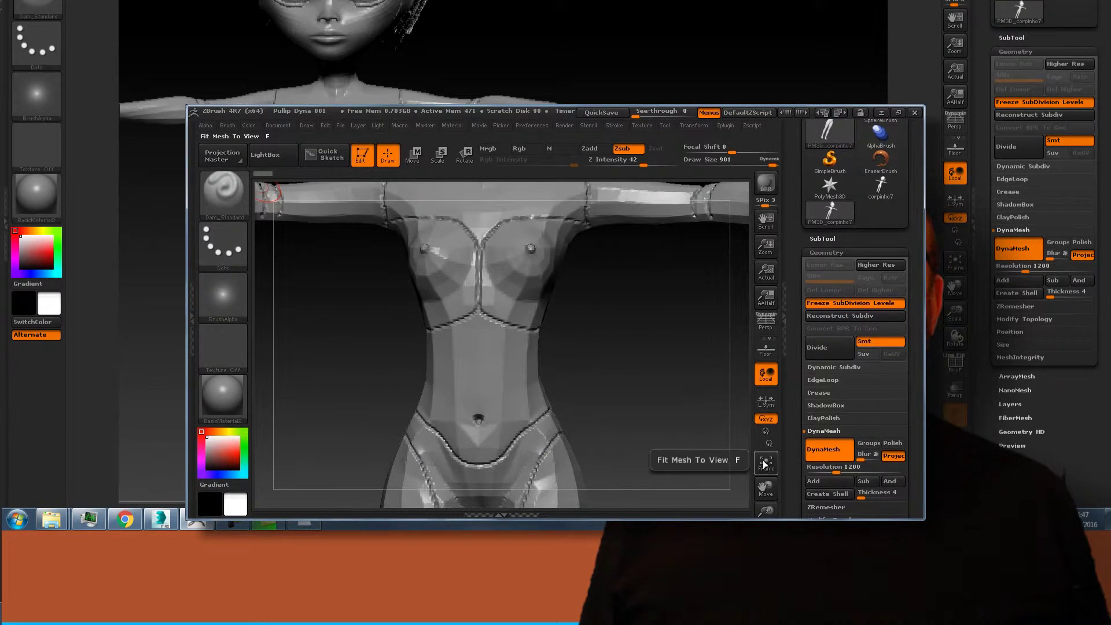
left_click_drag(665, 376, 760, 365)
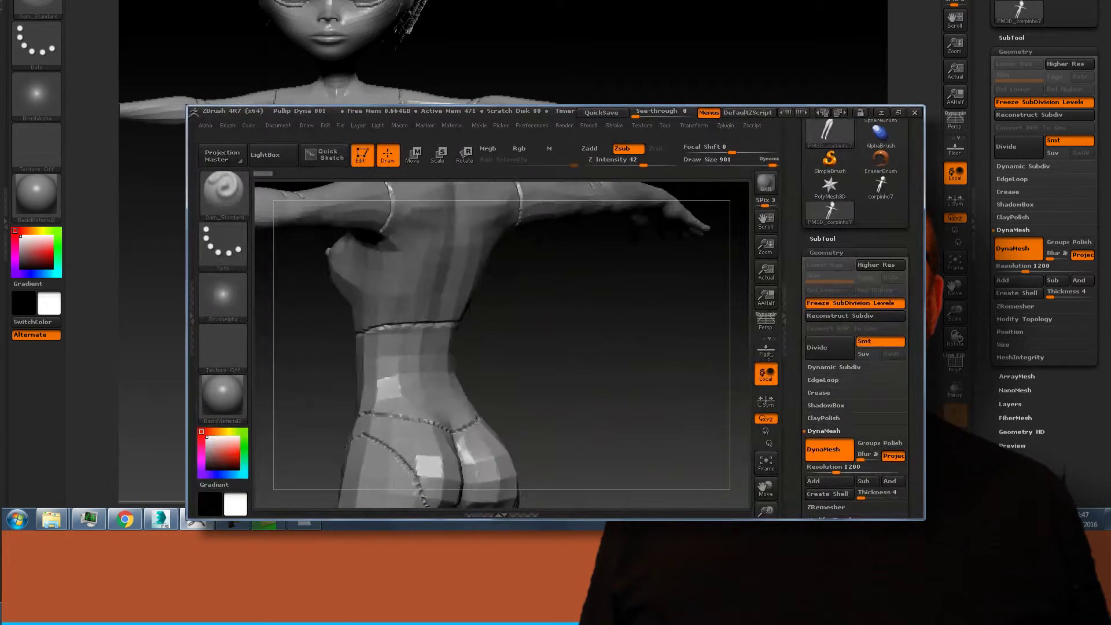
mouse_move(761, 364)
left_mouse_down()
mouse_move(741, 352)
mouse_move(629, 363)
left_mouse_up()
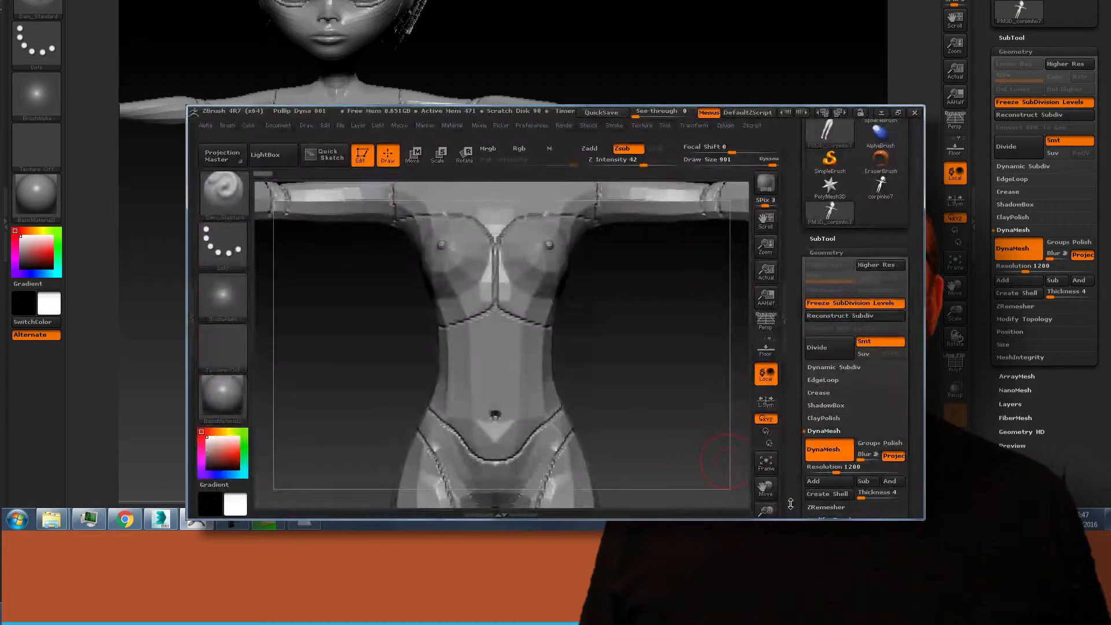
left_click_drag(765, 487, 765, 546)
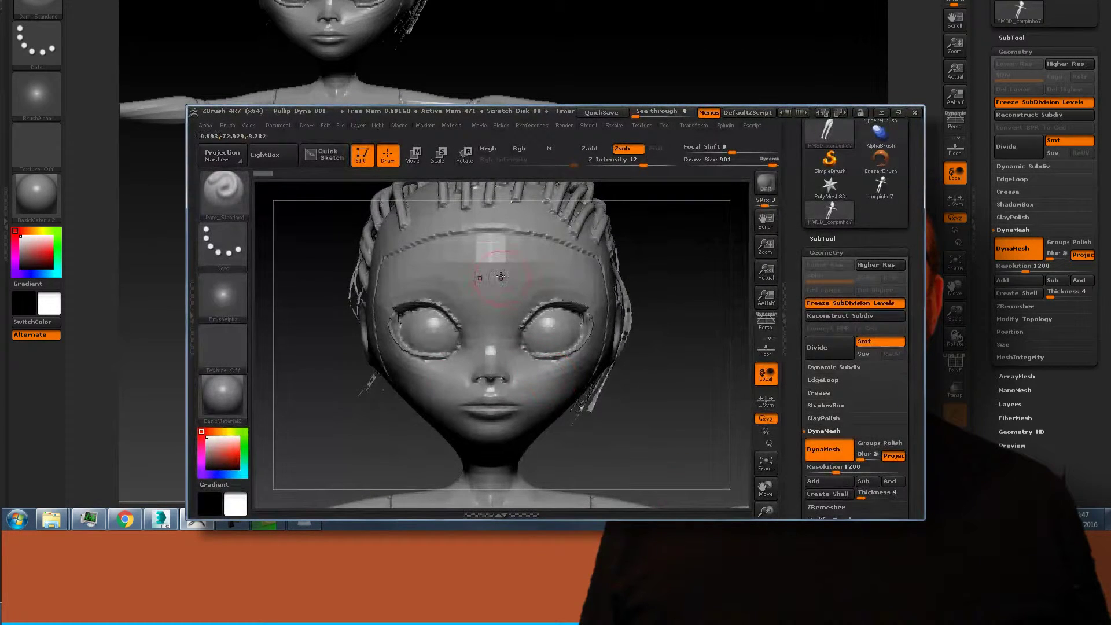
mouse_move(706, 234)
left_mouse_down()
mouse_move(761, 226)
mouse_move(701, 233)
left_mouse_up()
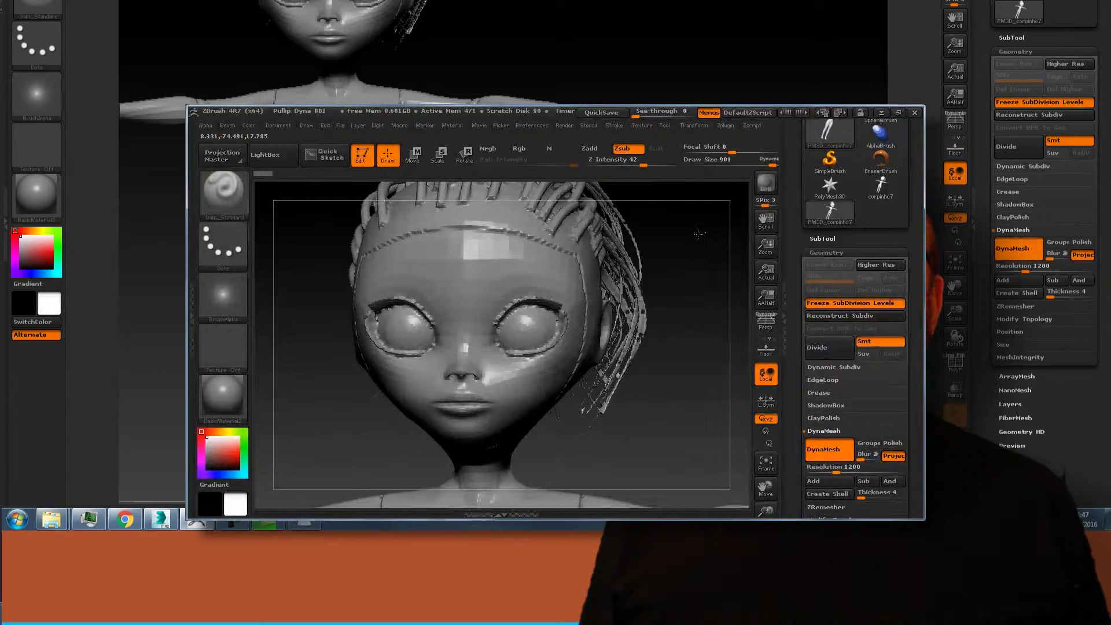
left_click_drag(701, 233, 703, 238)
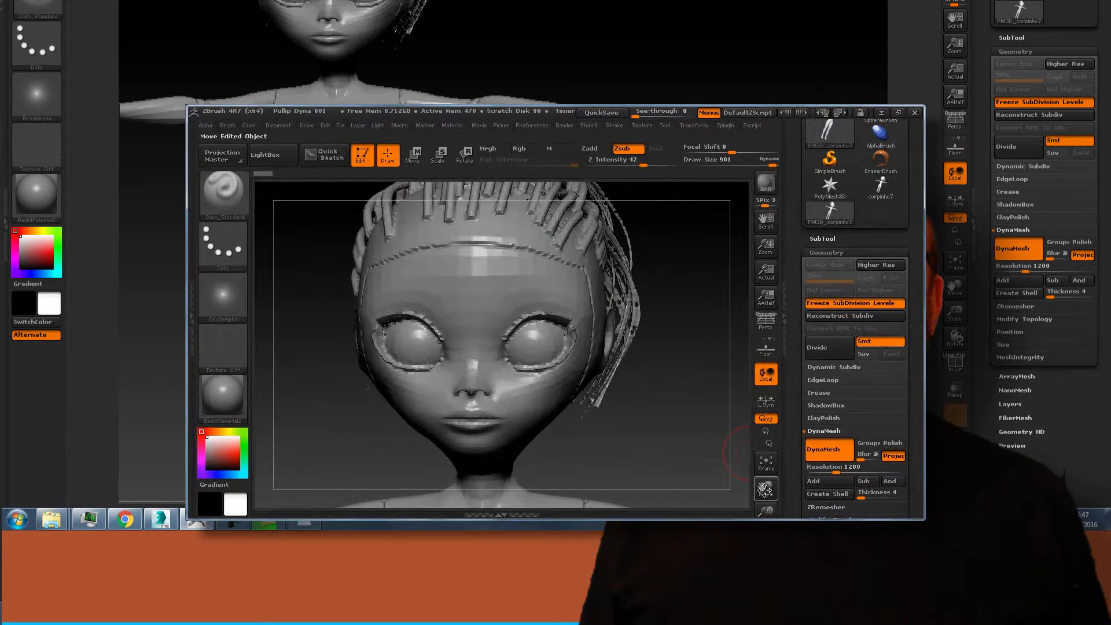
mouse_move(765, 489)
left_mouse_down()
mouse_move(780, 216)
mouse_move(766, 247)
mouse_move(778, 327)
left_mouse_up()
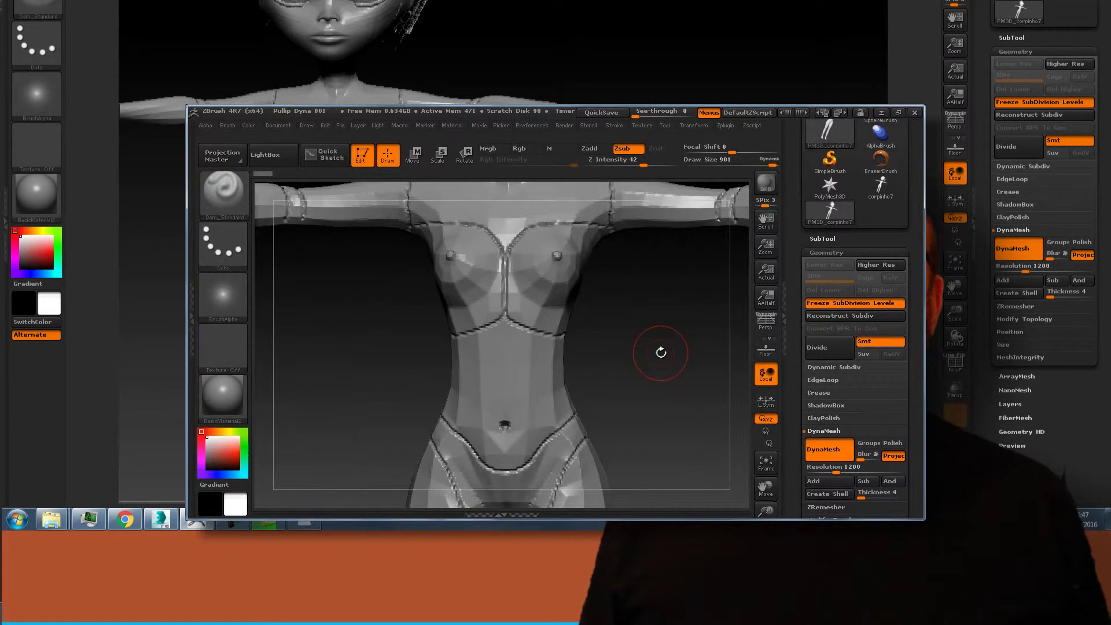
left_click_drag(647, 353, 641, 351)
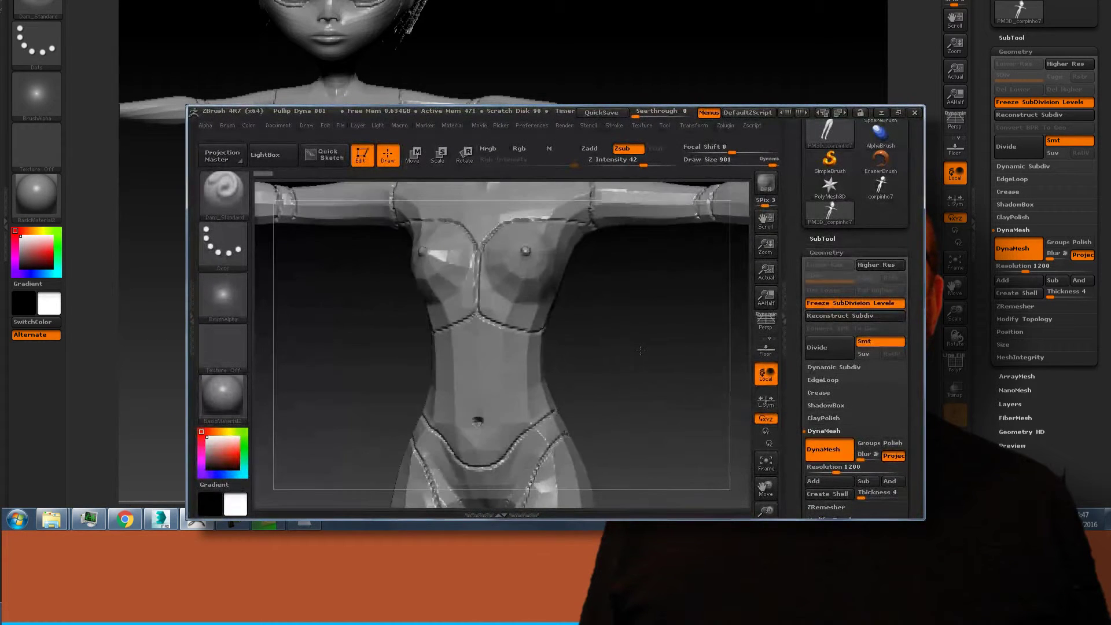